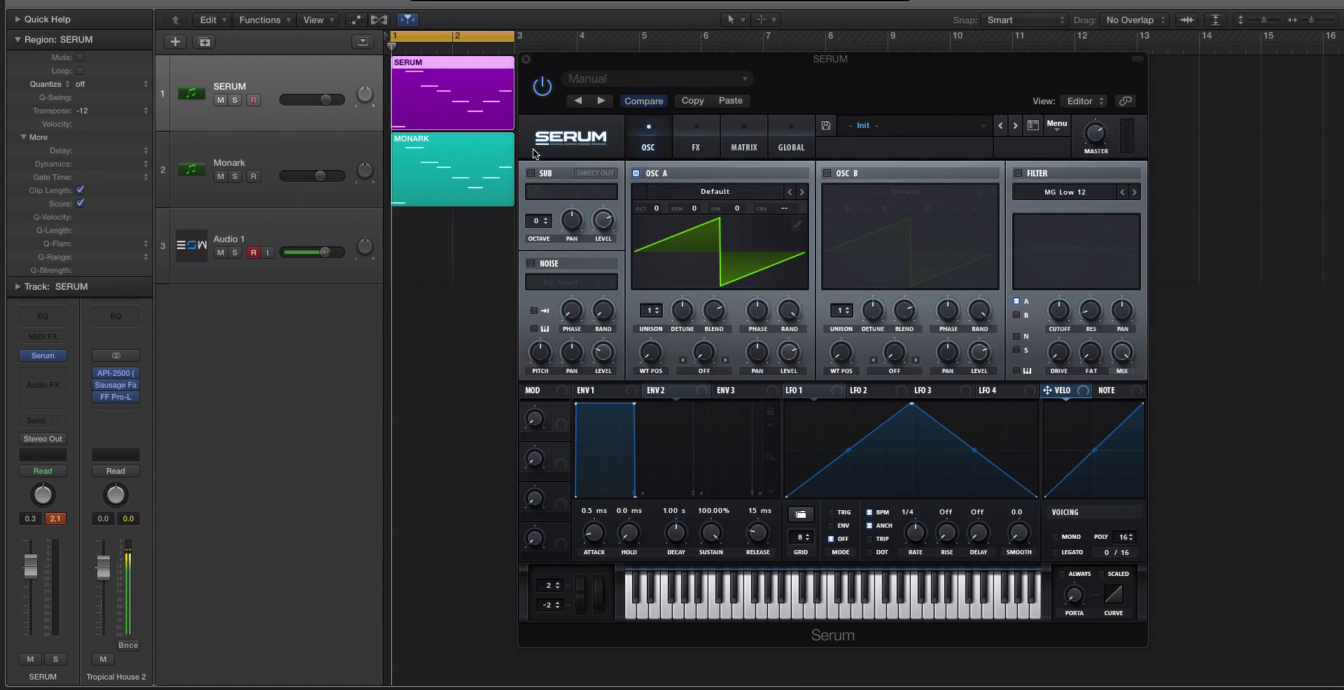
{"action": "left_click", "coordinate": [332, 148]}
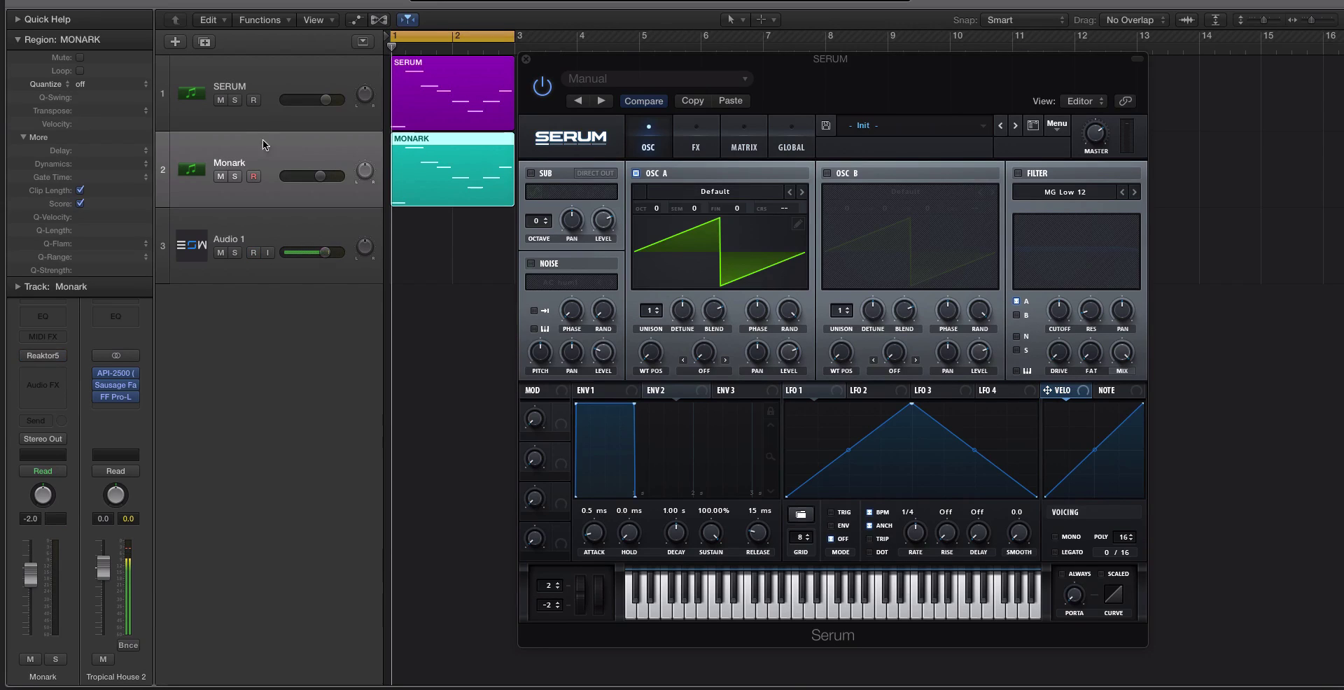
{"action": "left_click", "coordinate": [36, 355]}
{"action": "left_click_drag", "start_coordinate": [836, 255], "coordinate": [697, 86]}
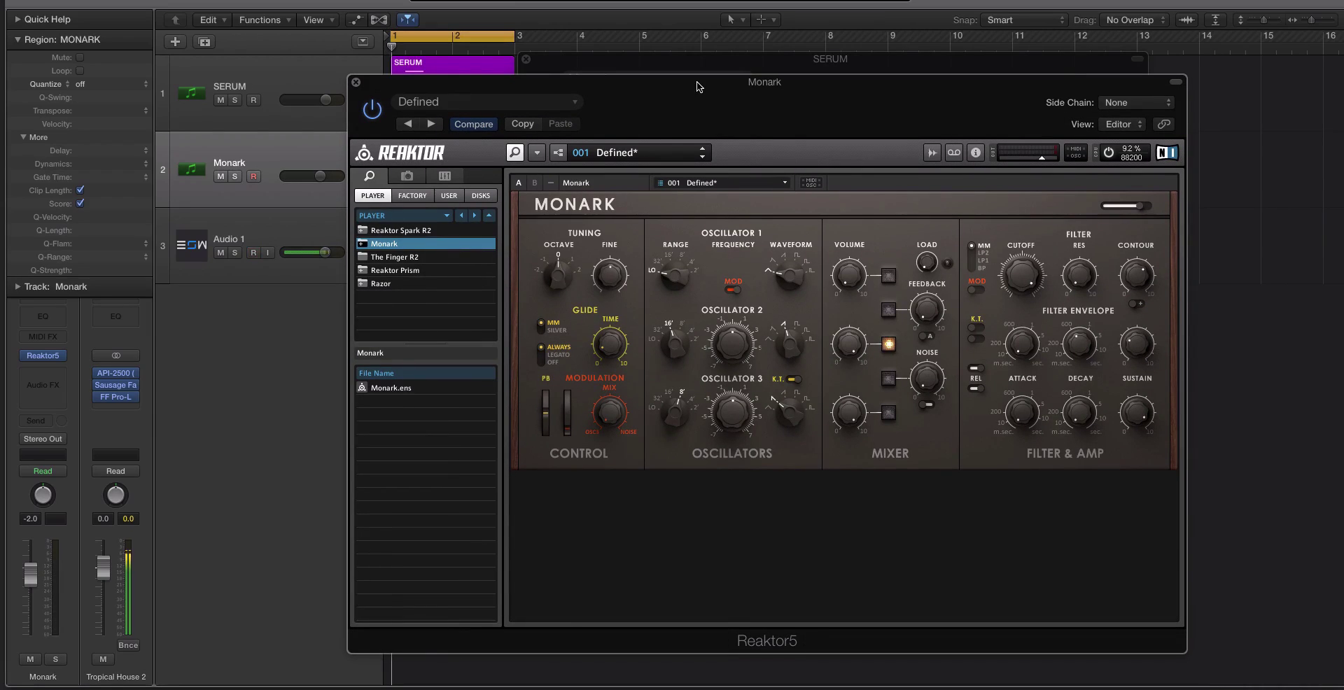
{"action": "left_click", "coordinate": [356, 82]}
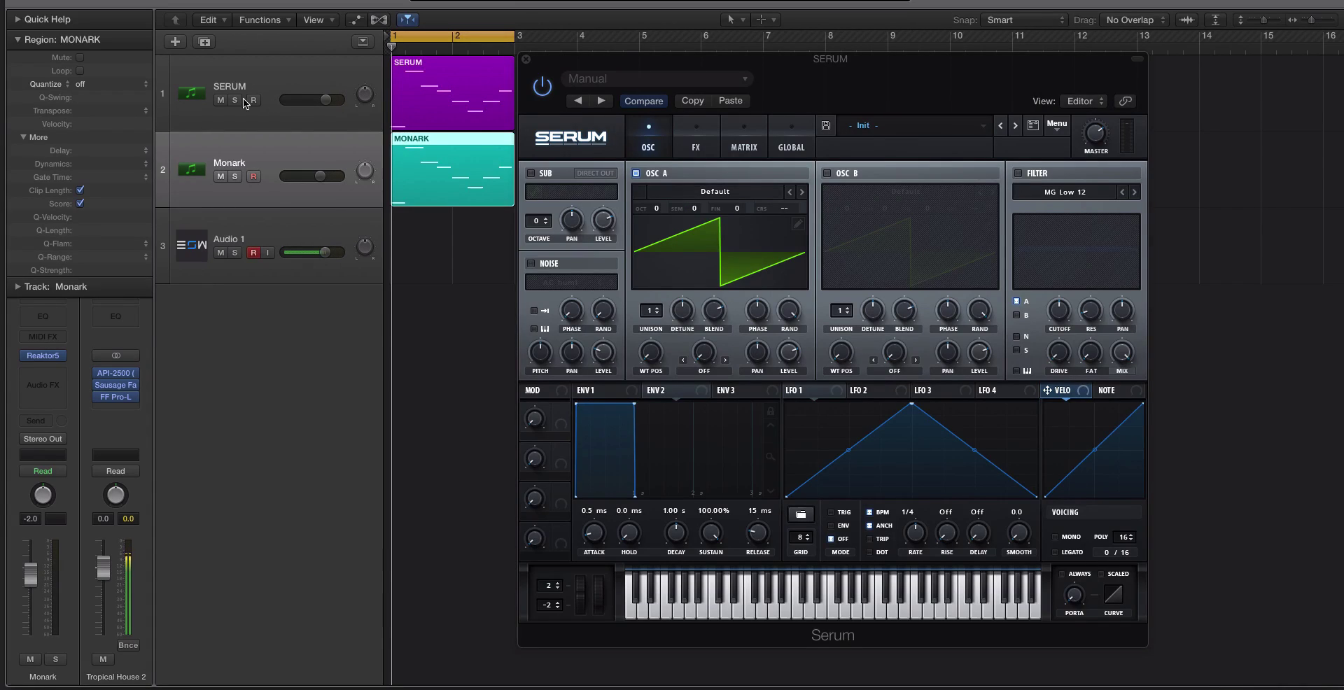
{"action": "left_click", "coordinate": [221, 100]}
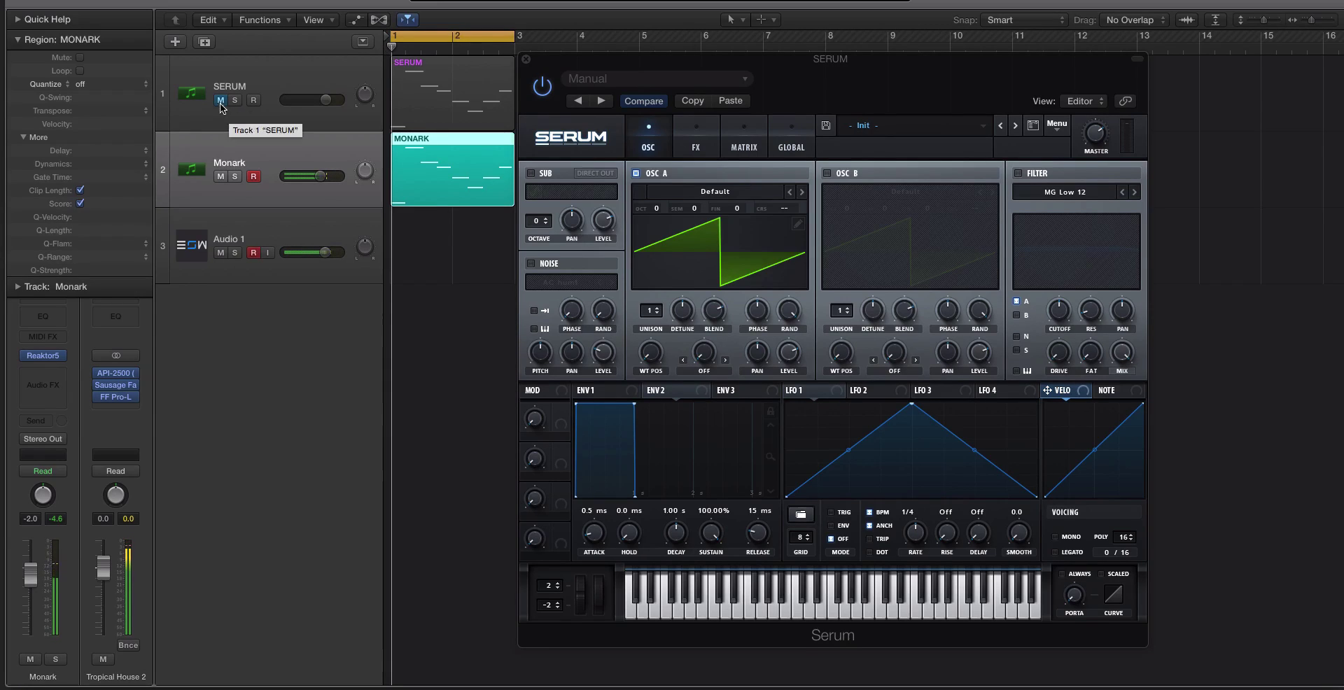
{"action": "left_click", "coordinate": [220, 101]}
{"action": "left_click", "coordinate": [236, 73]}
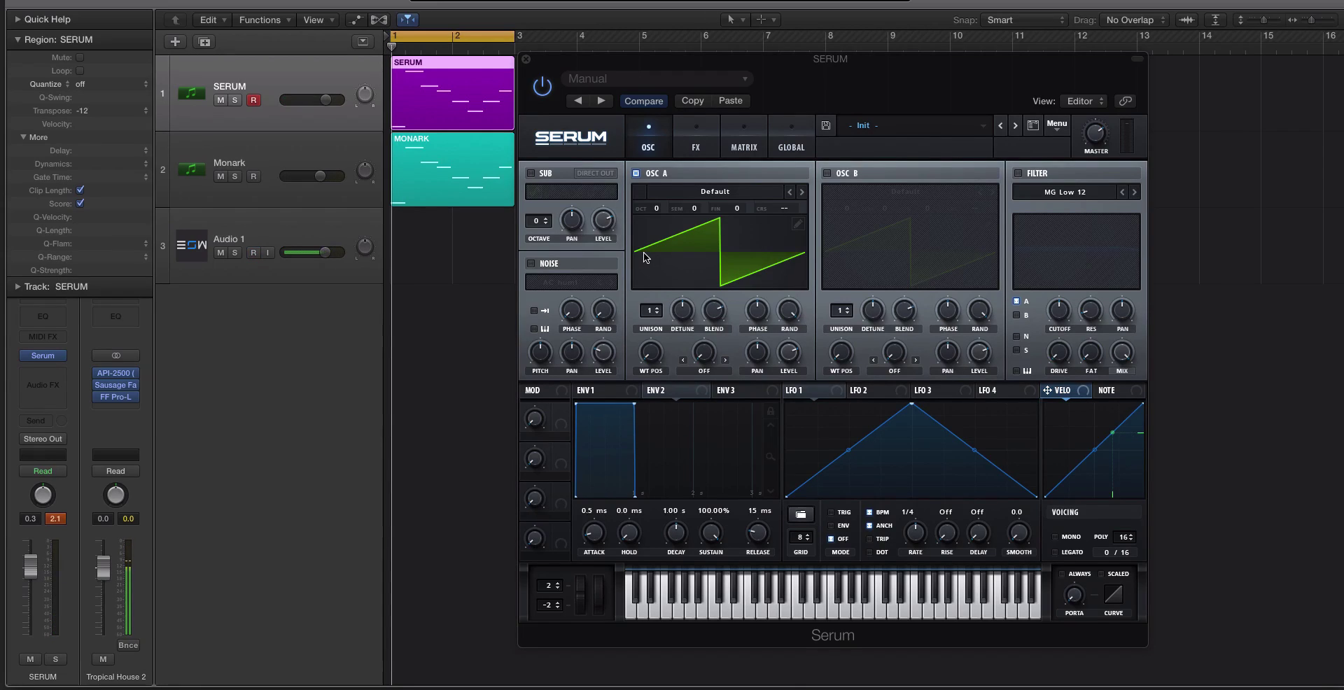
Step: Glance at the Monark track, then reselect the SERUM track with Serum on its Init patch
{"action": "left_click", "coordinate": [248, 155]}
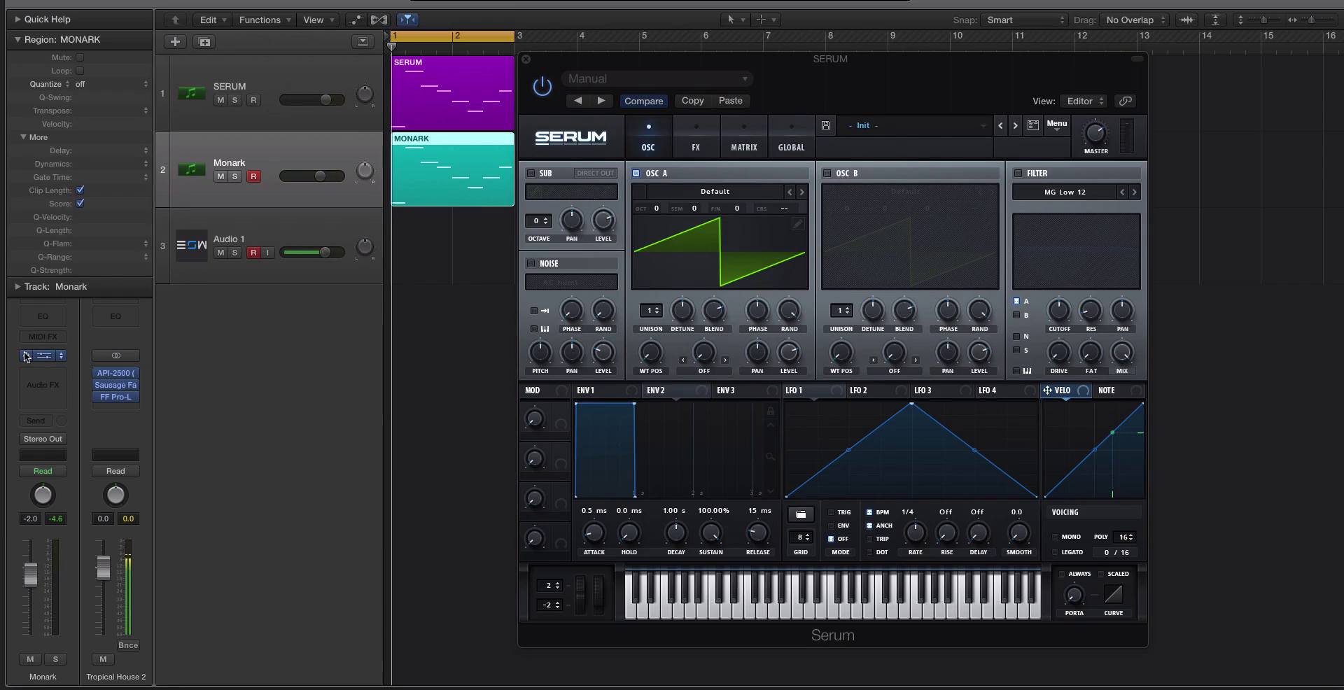
{"action": "left_click", "coordinate": [292, 79]}
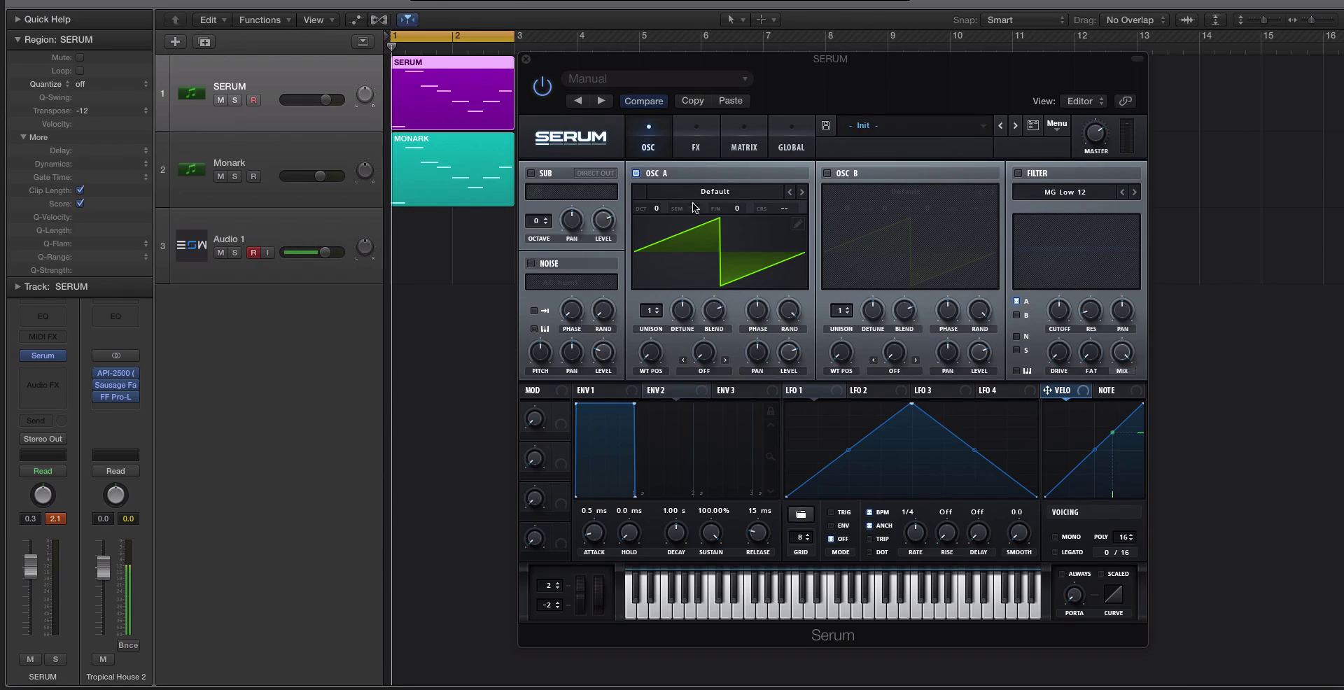
Step: Move the Serum window, mute the Monark track, and browse OSC A's wavetable list
{"action": "mouse_move", "coordinate": [599, 64]}
{"action": "left_mouse_down"}
{"action": "mouse_move", "coordinate": [619, 56]}
{"action": "mouse_move", "coordinate": [594, 56]}
{"action": "left_mouse_up"}
{"action": "left_click", "coordinate": [220, 176]}
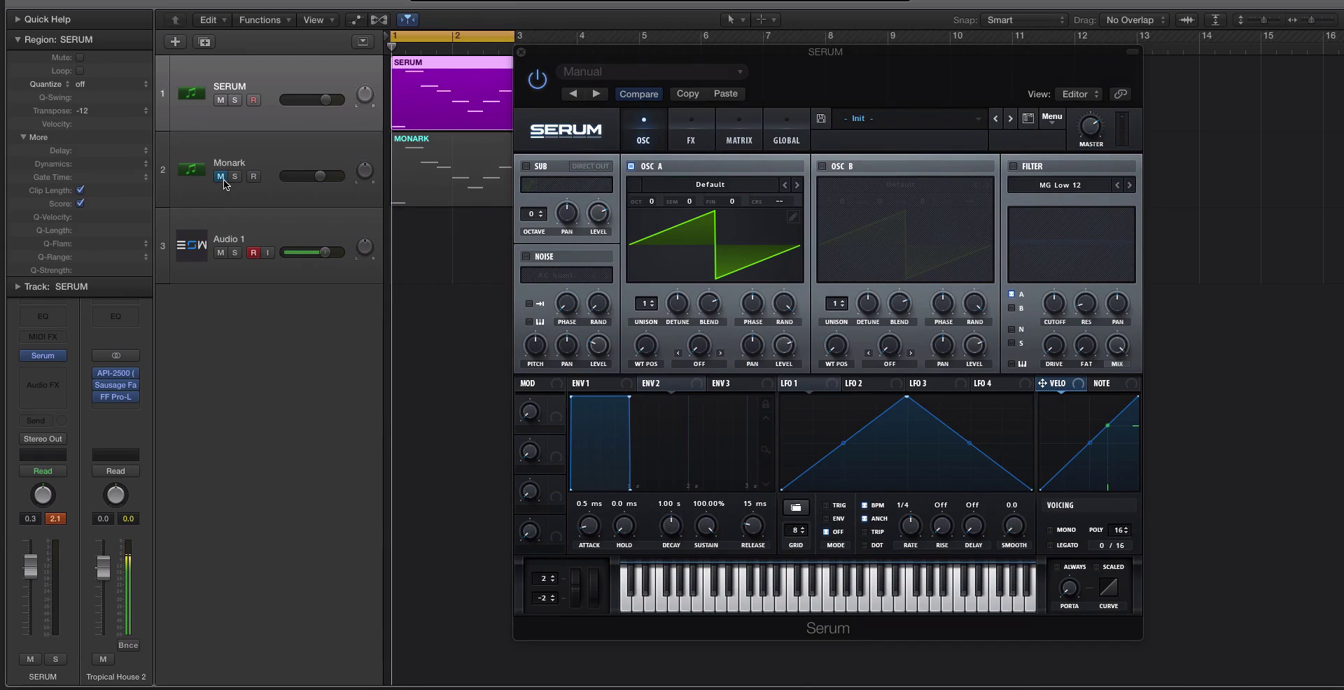
{"action": "left_click", "coordinate": [702, 185]}
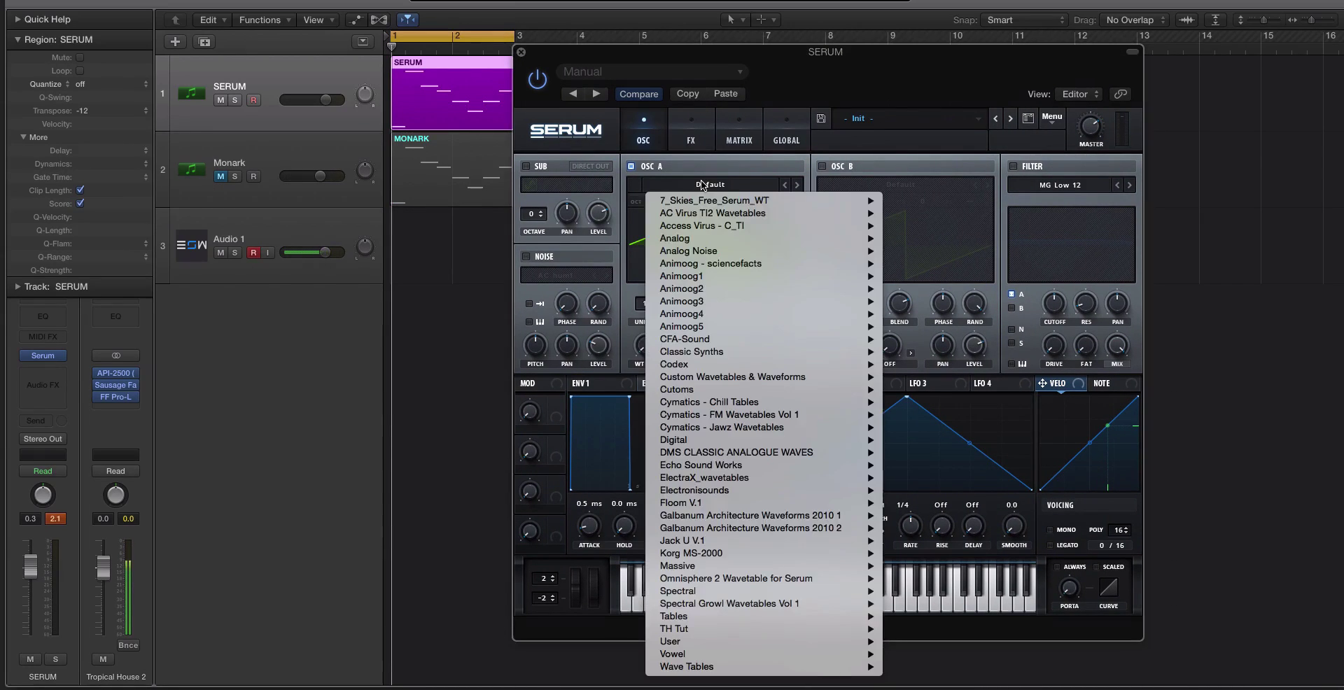
{"action": "left_click", "coordinate": [697, 165]}
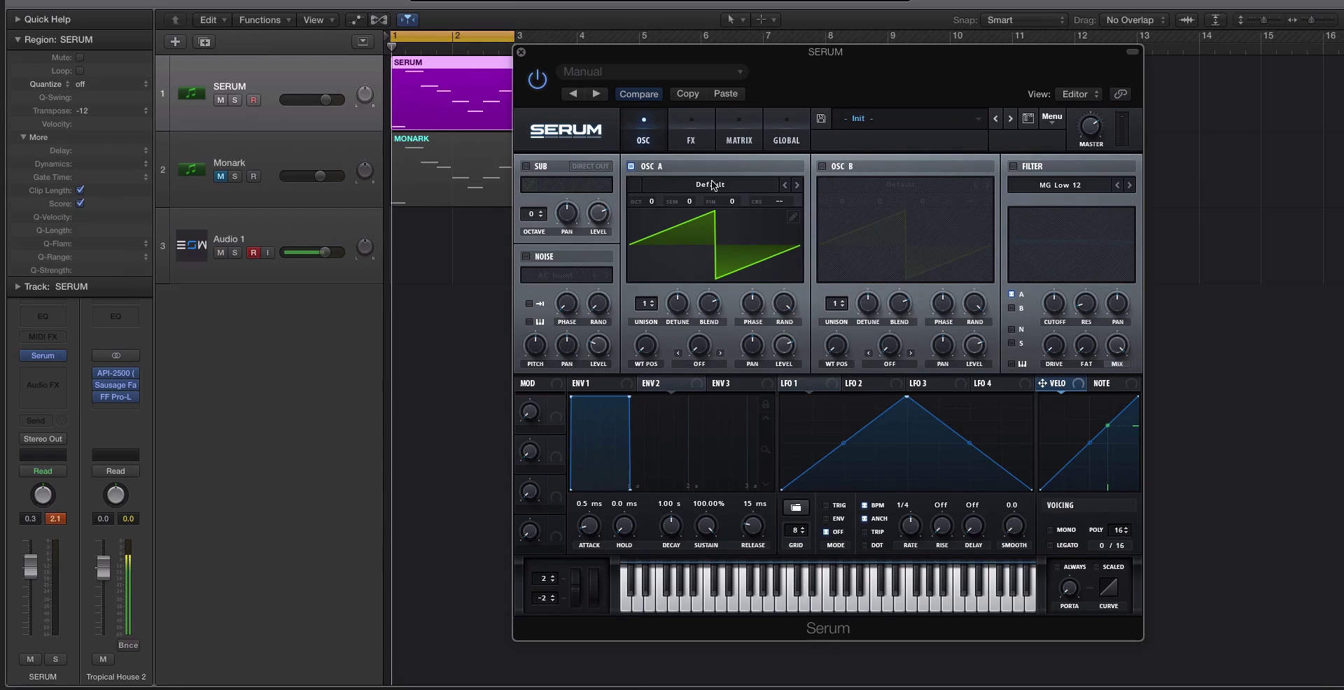
{"action": "left_click", "coordinate": [711, 182]}
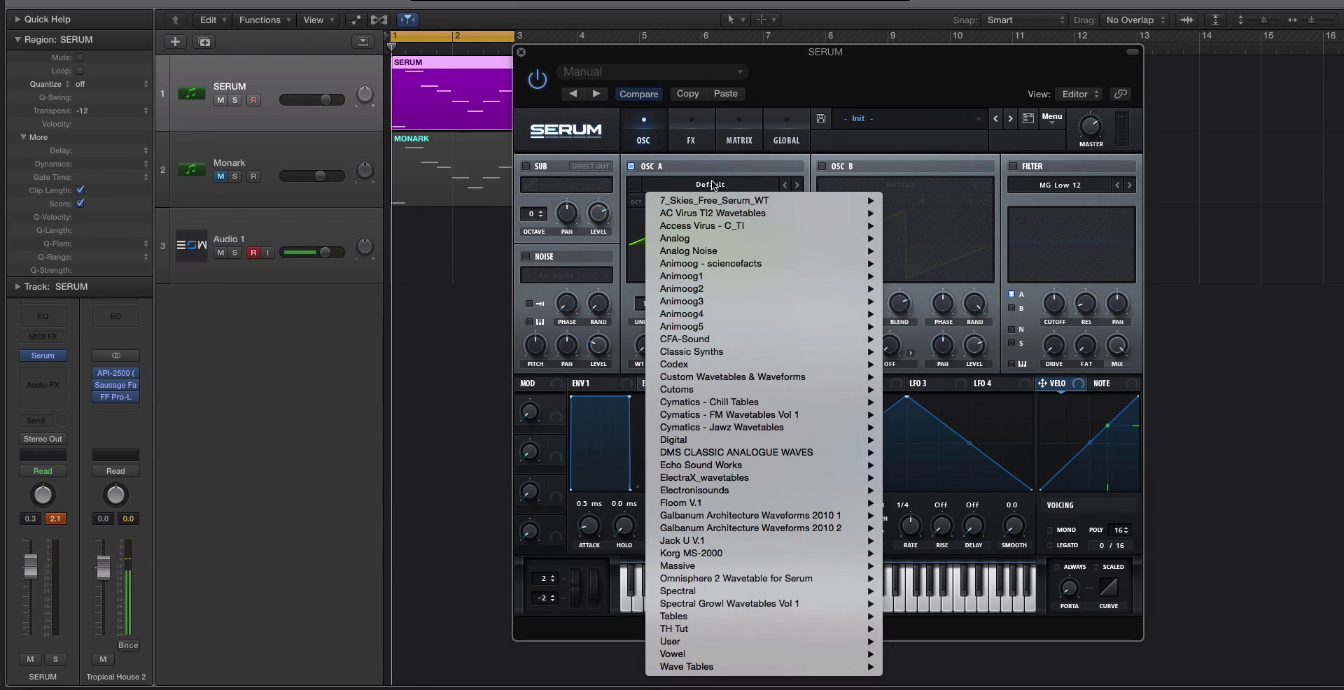
{"action": "left_click", "coordinate": [711, 179]}
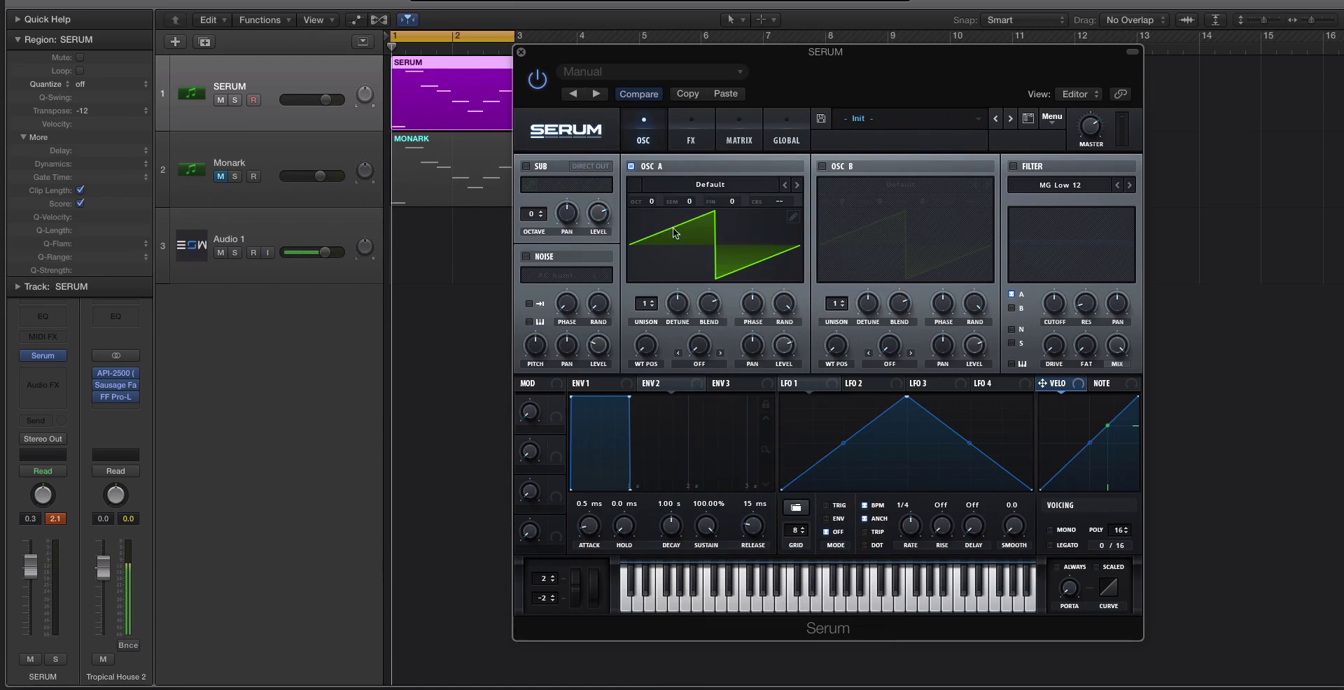
Step: Try the PWM Juno then PWM Genji wavetables on OSC A and reopen the list
{"action": "left_click", "coordinate": [712, 184]}
{"action": "mouse_move", "coordinate": [753, 238]}
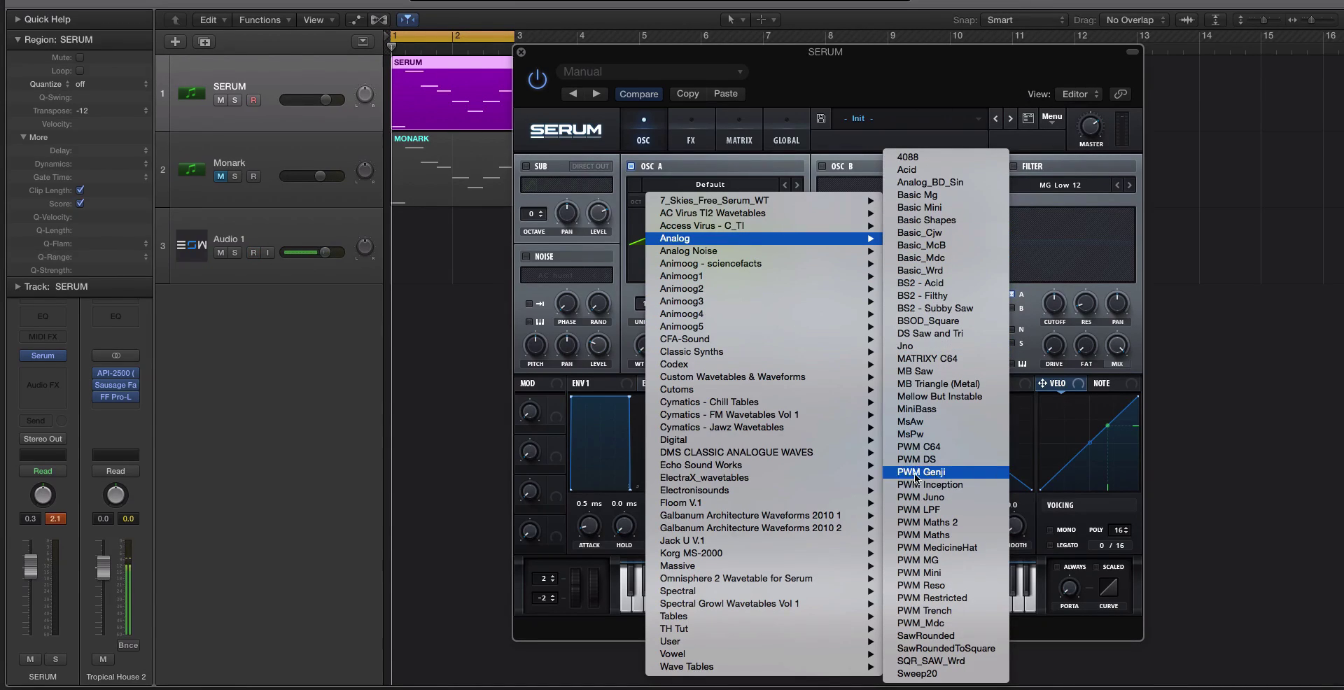
{"action": "left_click", "coordinate": [921, 497]}
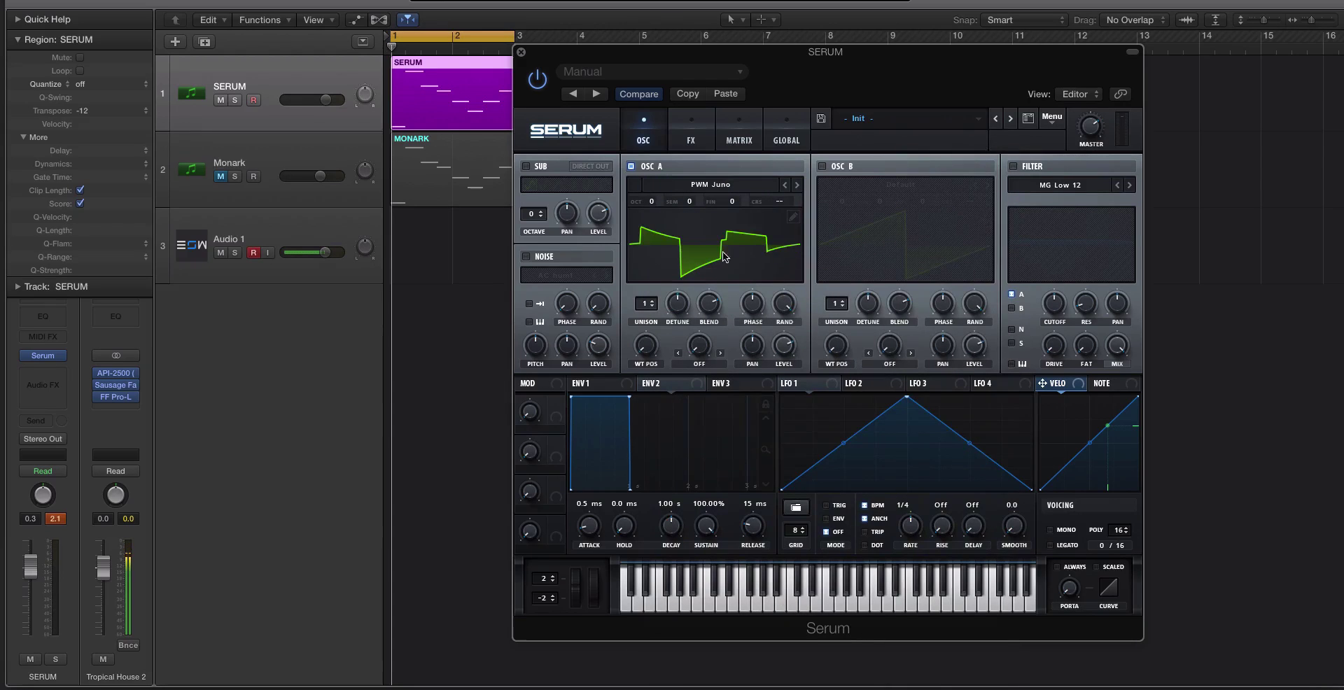
{"action": "left_click", "coordinate": [785, 185]}
{"action": "left_click", "coordinate": [738, 185]}
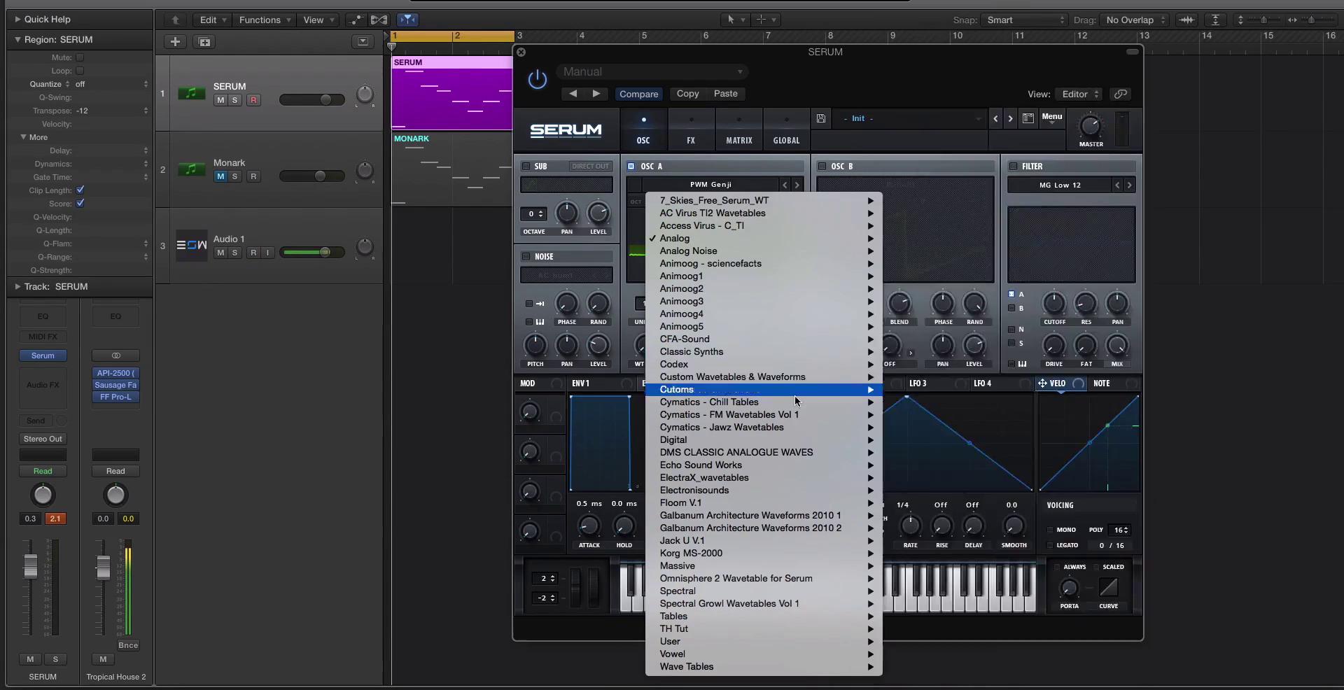
{"action": "mouse_move", "coordinate": [799, 452]}
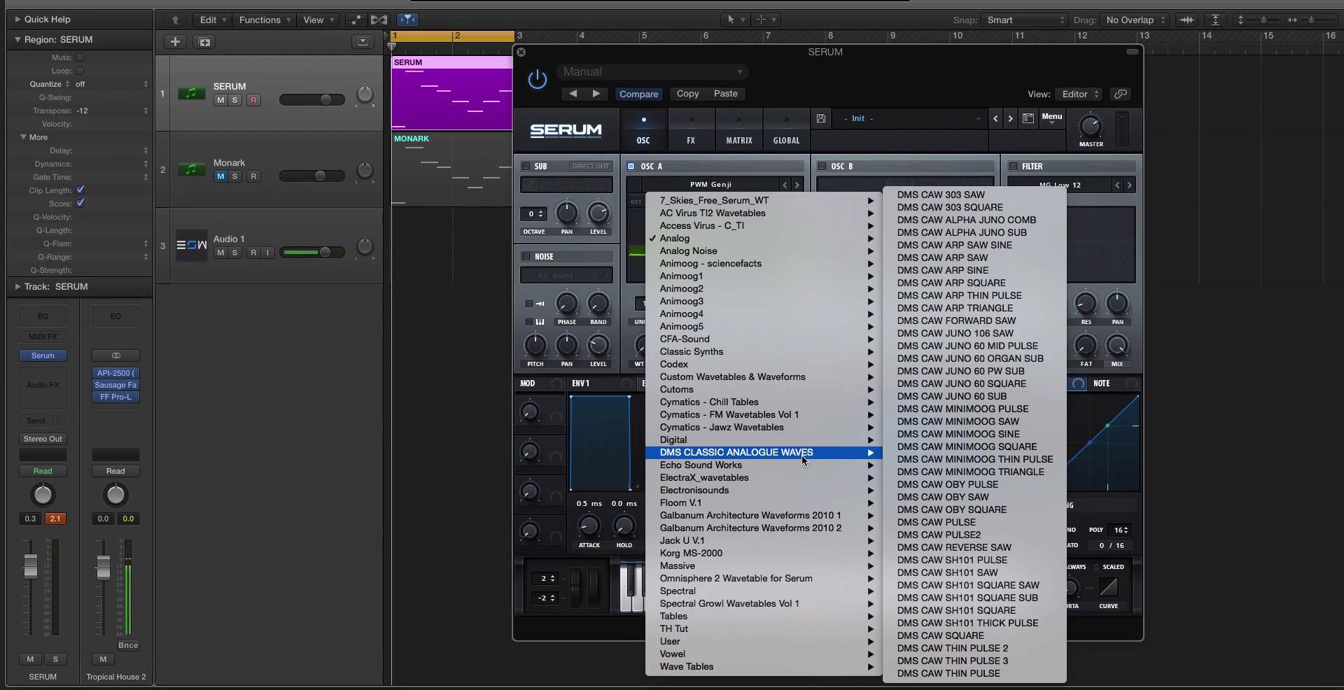
{"action": "mouse_move", "coordinate": [816, 464]}
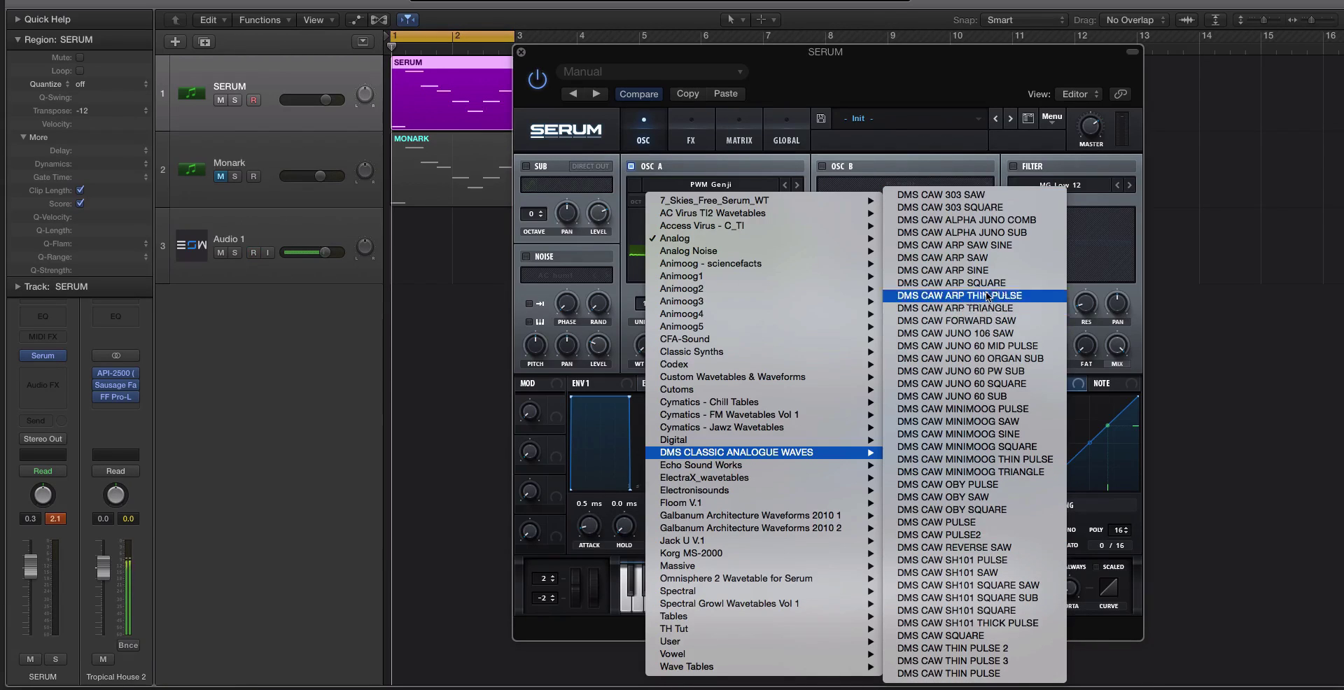
Step: Load DMS CAW MINIMOOG SAW into OSC A and inspect it in the wavetable editor
{"action": "left_click", "coordinate": [1047, 423]}
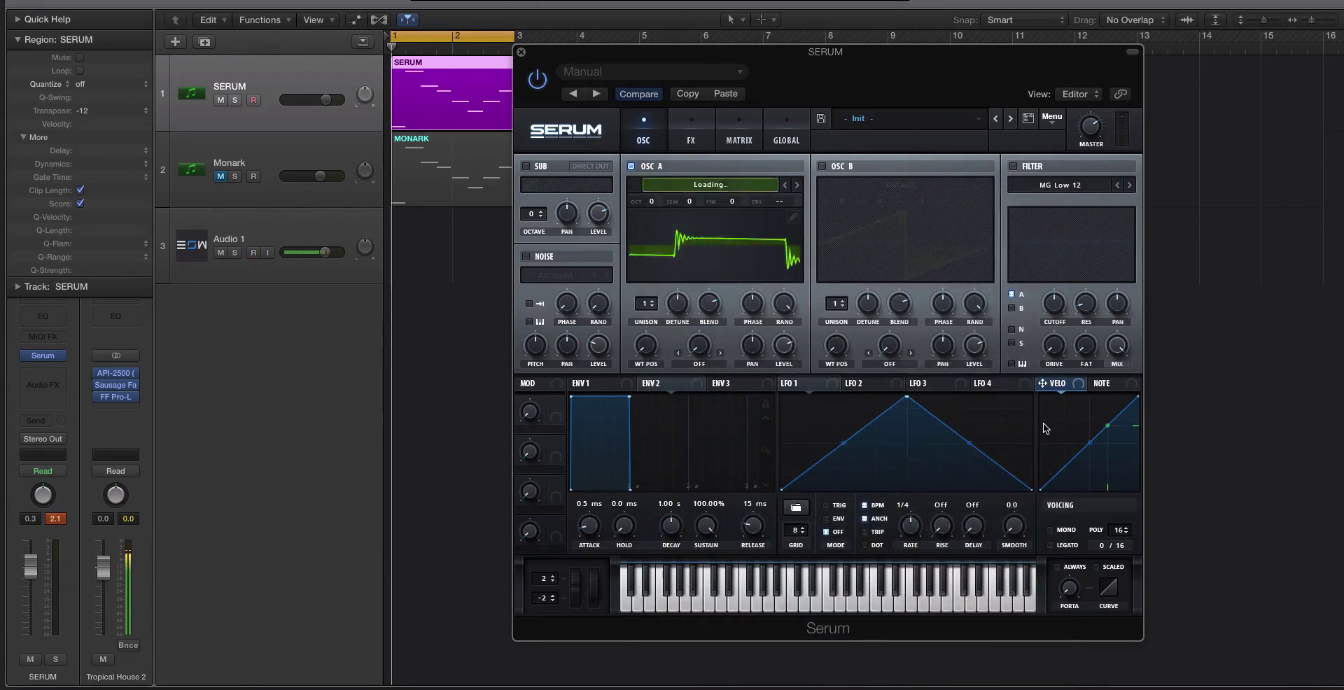
{"action": "left_click", "coordinate": [725, 252]}
{"action": "double_click", "coordinate": [725, 252]}
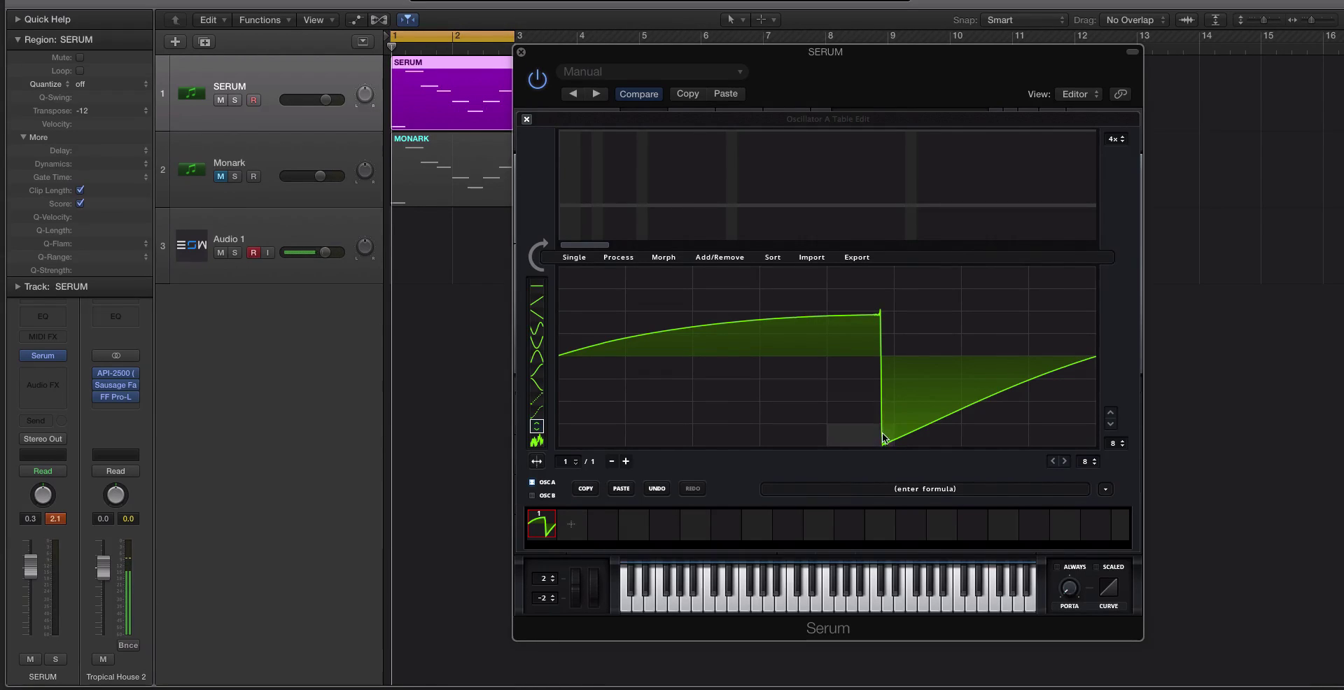
{"action": "left_click", "coordinate": [526, 119]}
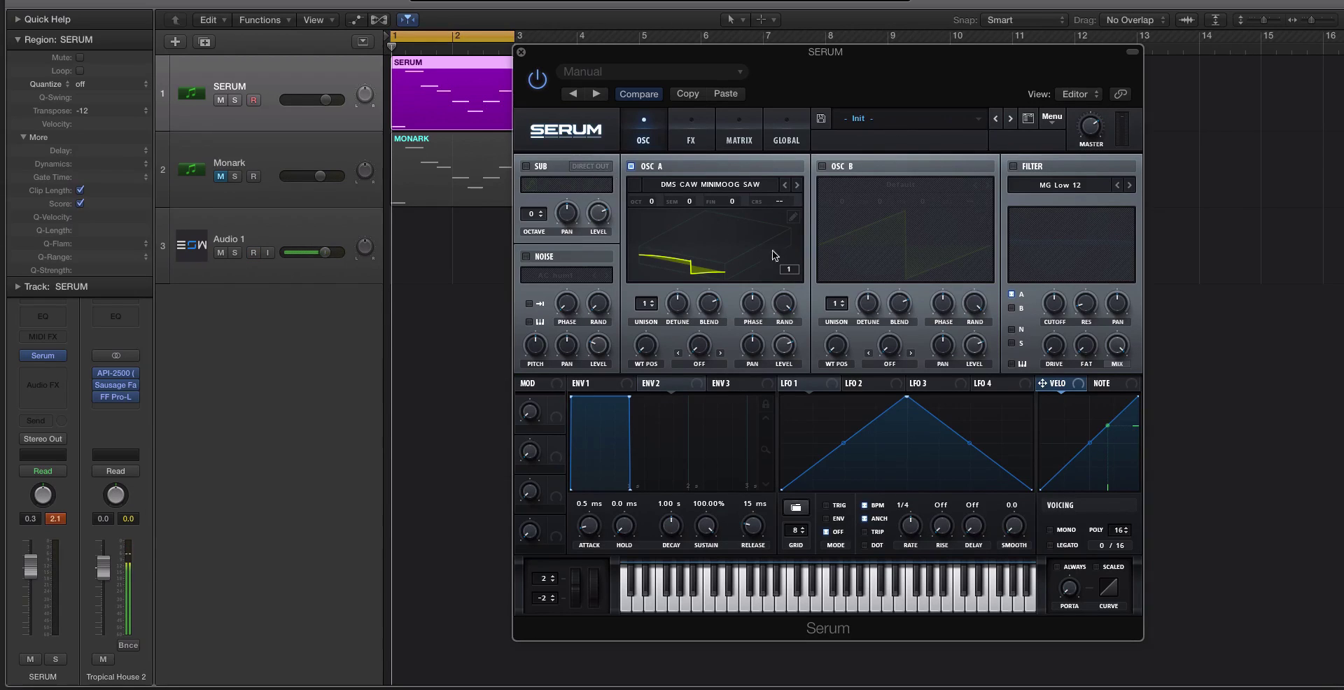
{"action": "left_click", "coordinate": [708, 184]}
Step: Load Echo Sound Works > Analog > Moog Saw WT 01 into OSC A, shown as a 2D view
{"action": "mouse_move", "coordinate": [827, 465]}
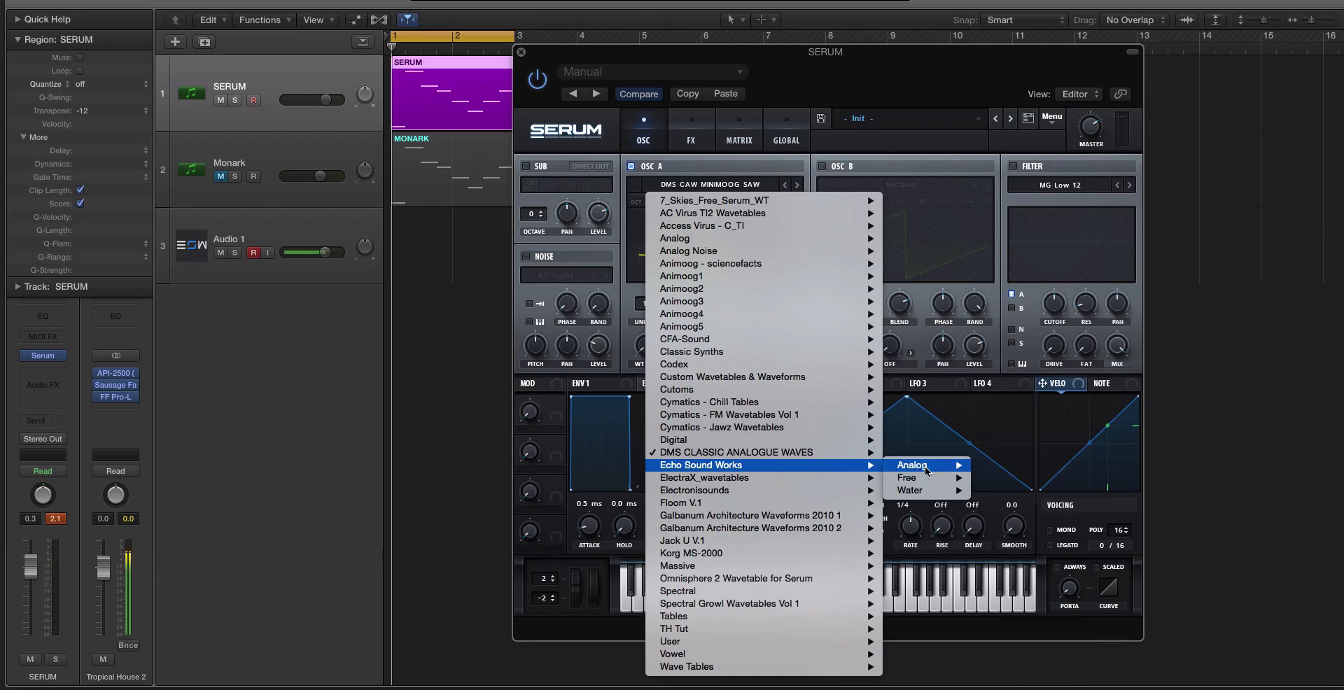
{"action": "mouse_move", "coordinate": [927, 468]}
{"action": "left_click", "coordinate": [1047, 467]}
{"action": "left_click", "coordinate": [710, 217]}
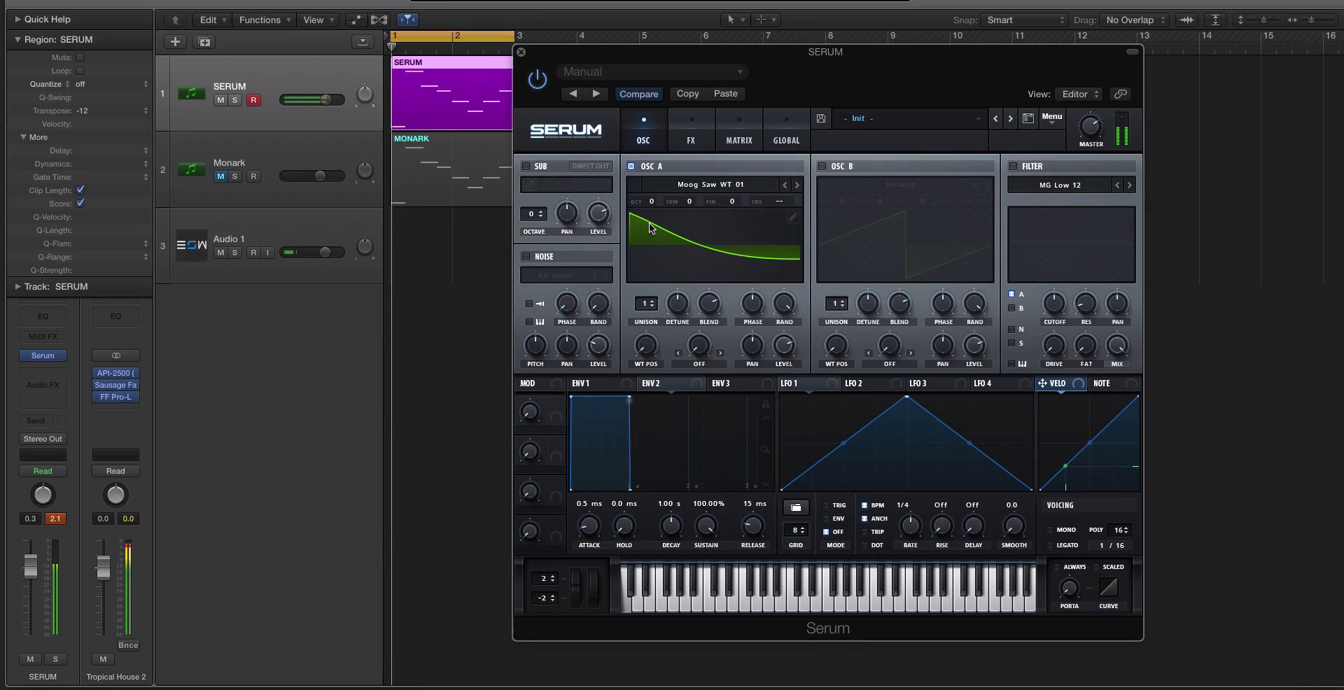
Step: Toggle OSC A and OSC B on and off to compare, leaving only OSC A on
{"action": "left_click", "coordinate": [630, 166]}
{"action": "left_click", "coordinate": [822, 166]}
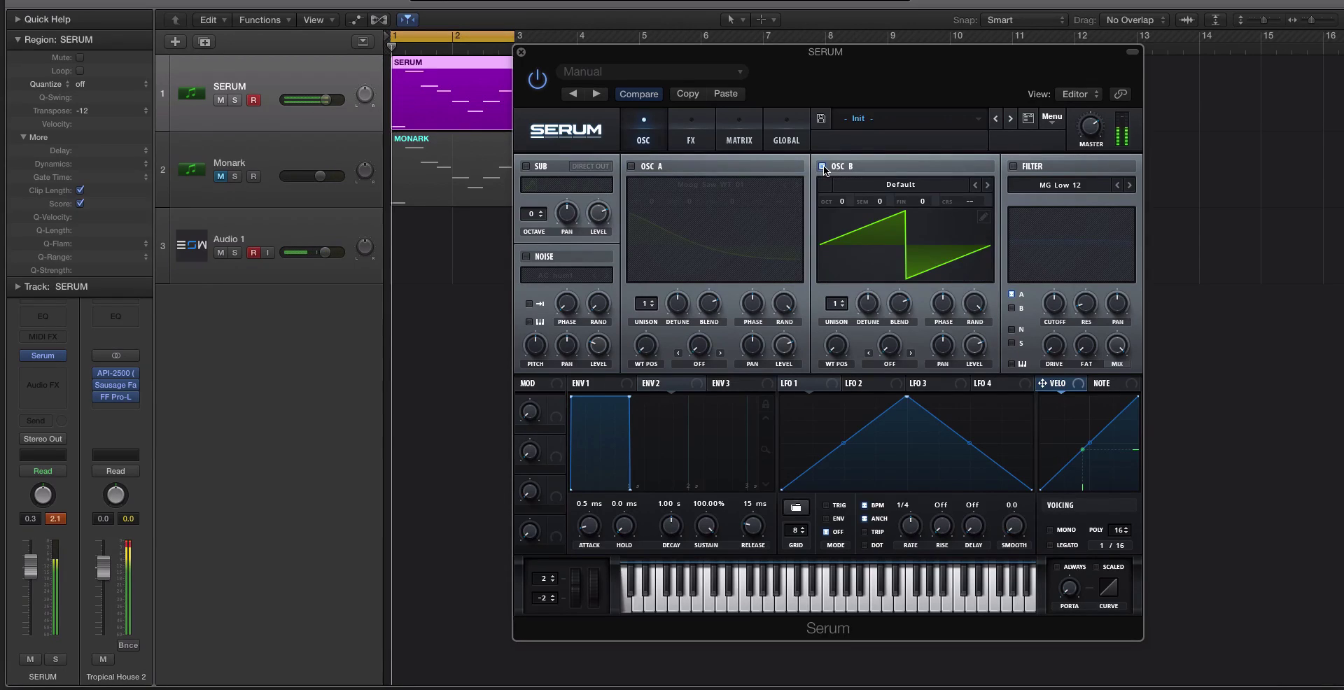
{"action": "left_click", "coordinate": [821, 166]}
{"action": "left_click", "coordinate": [632, 167]}
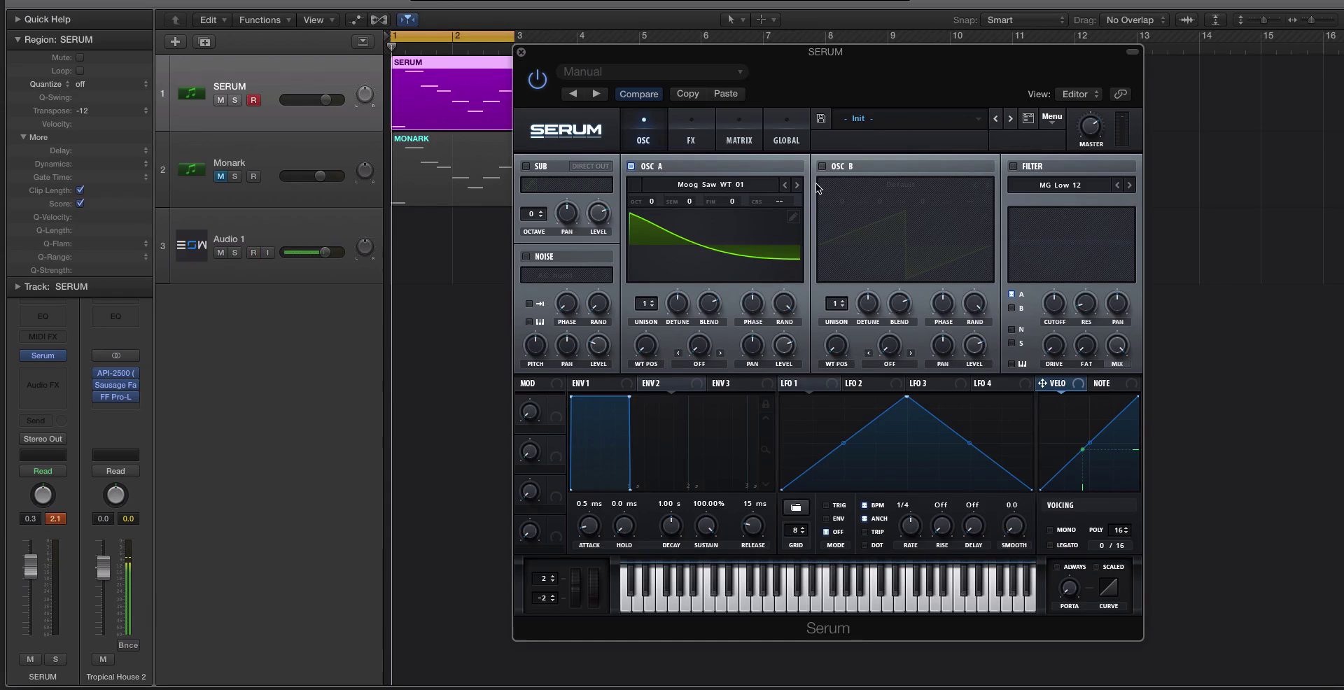
Step: Enable OSC B and briefly check the Monark instrument before returning to SERUM
{"action": "left_click", "coordinate": [823, 166]}
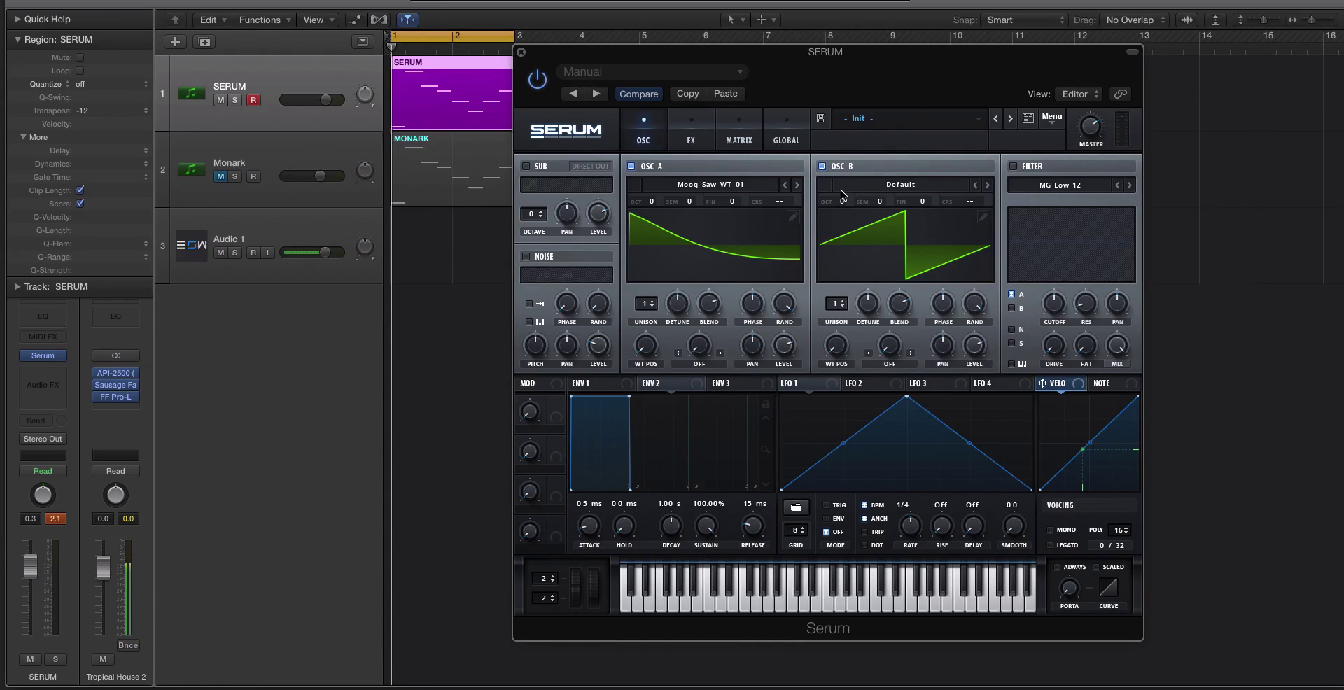
{"action": "left_click", "coordinate": [275, 165]}
{"action": "left_click", "coordinate": [37, 355]}
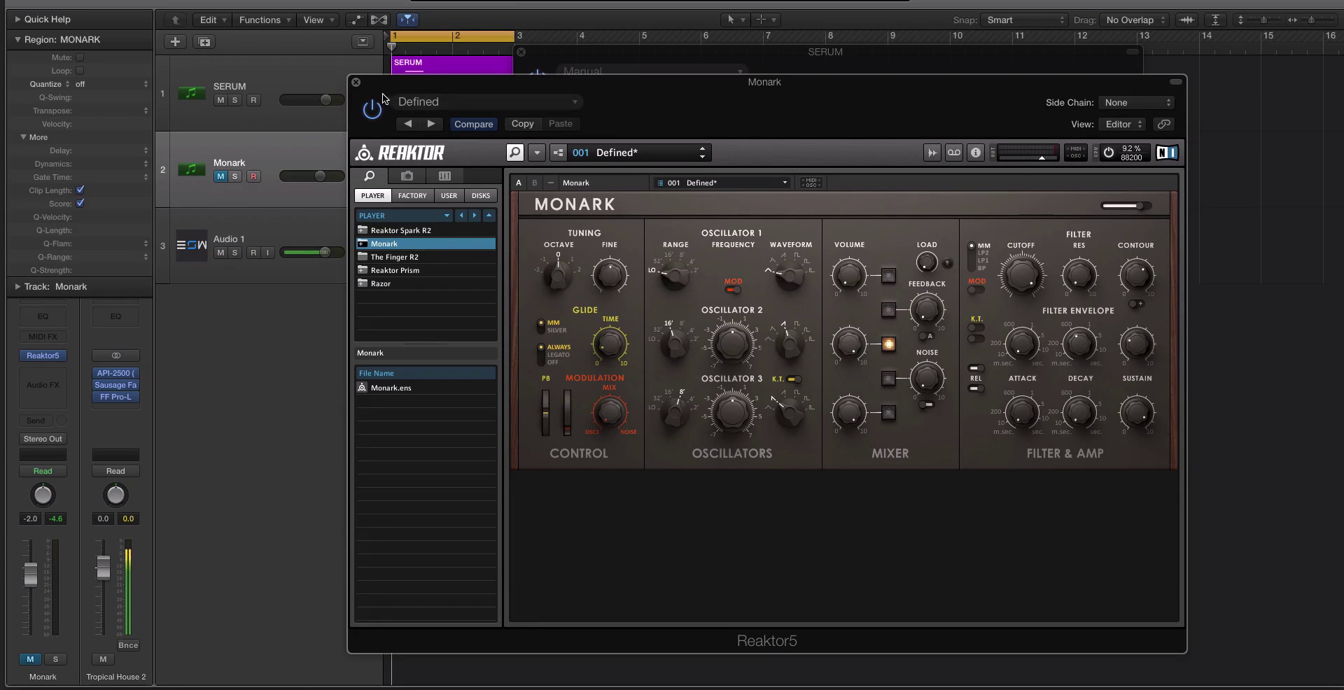
{"action": "left_click", "coordinate": [356, 82]}
{"action": "left_click", "coordinate": [263, 90]}
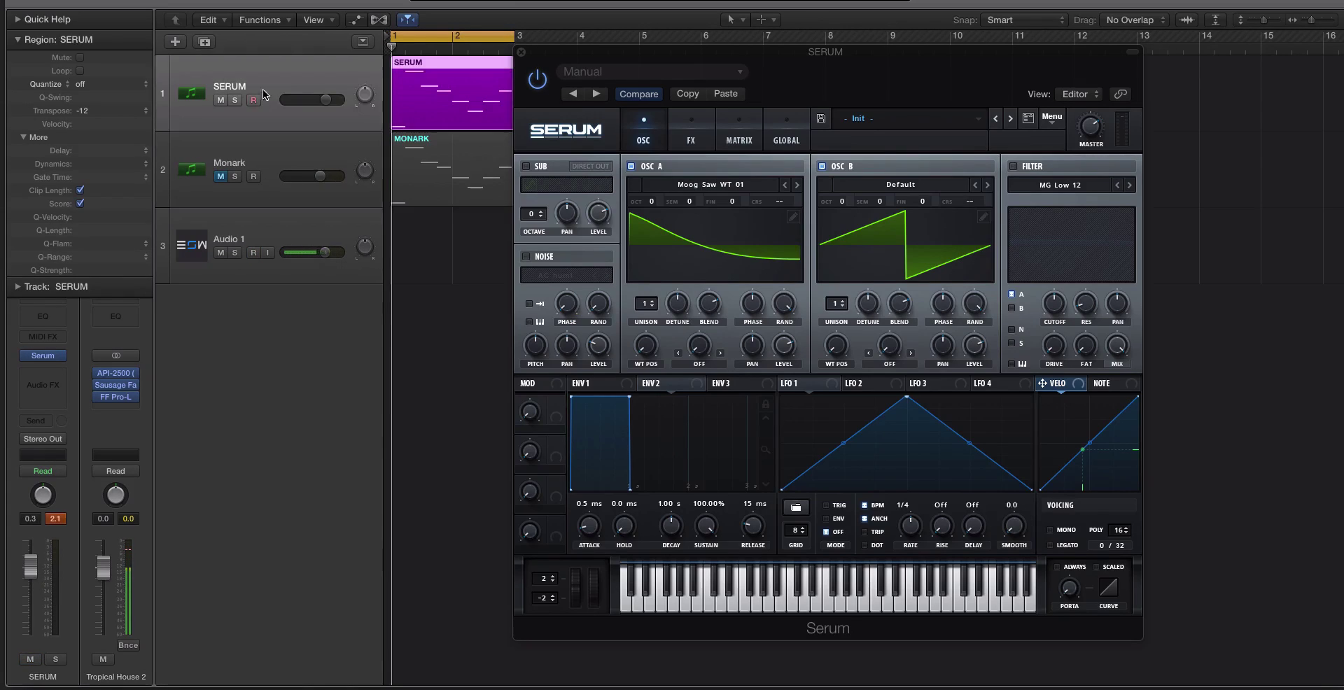
Step: Load Moog Saw WT 01 from Echo Sound Works > Analog into OSC B
{"action": "left_click", "coordinate": [879, 184]}
{"action": "left_click", "coordinate": [867, 161]}
{"action": "left_click", "coordinate": [889, 184]}
{"action": "mouse_move", "coordinate": [967, 455]}
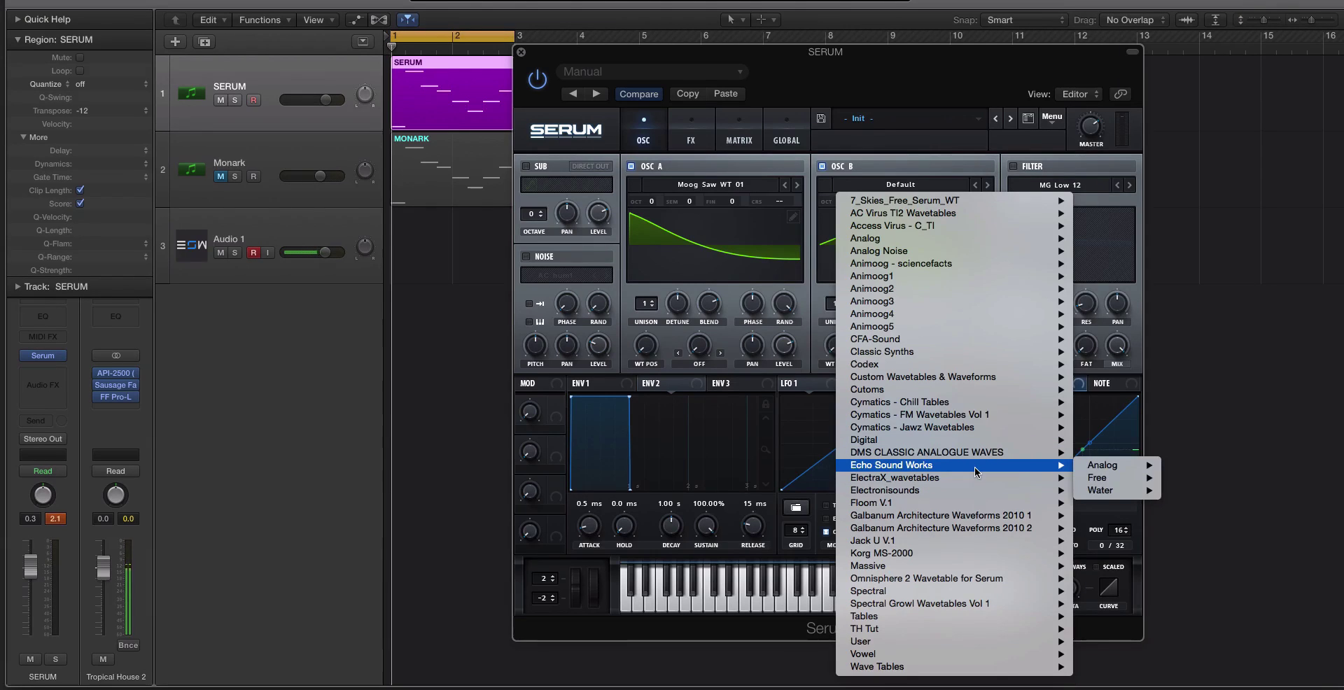
{"action": "mouse_move", "coordinate": [1160, 468]}
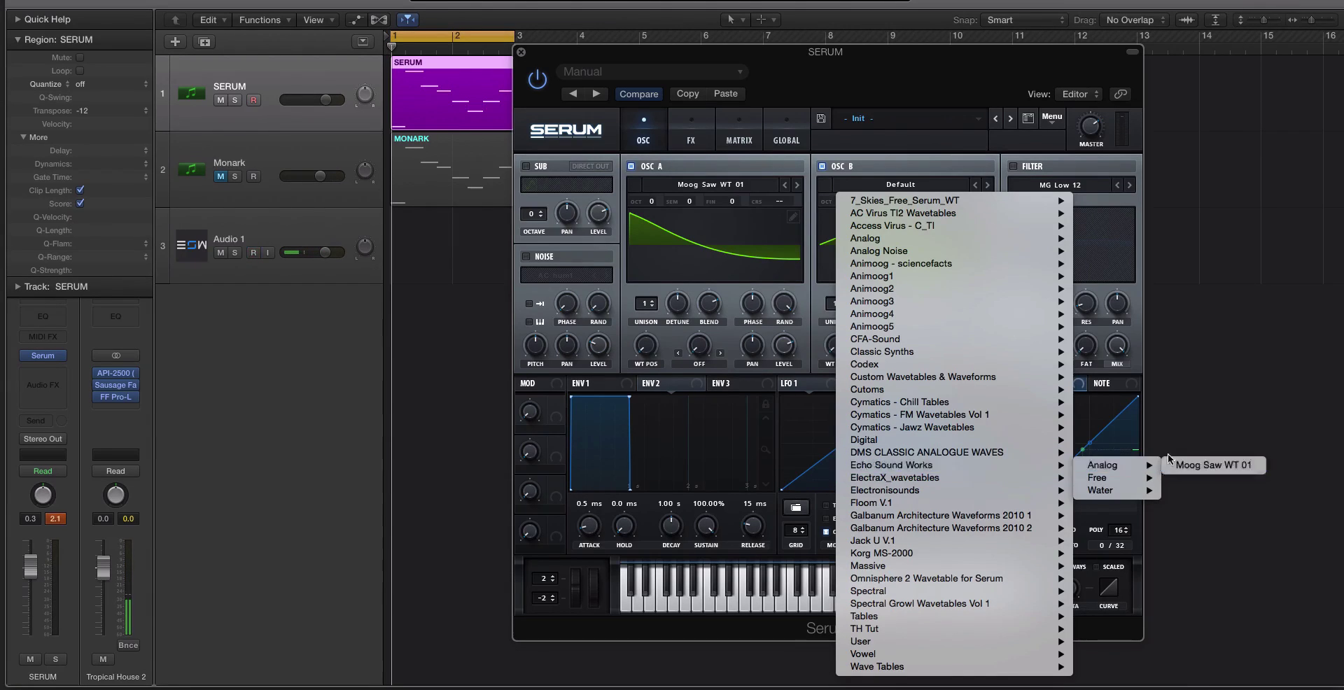
{"action": "left_click", "coordinate": [1211, 466]}
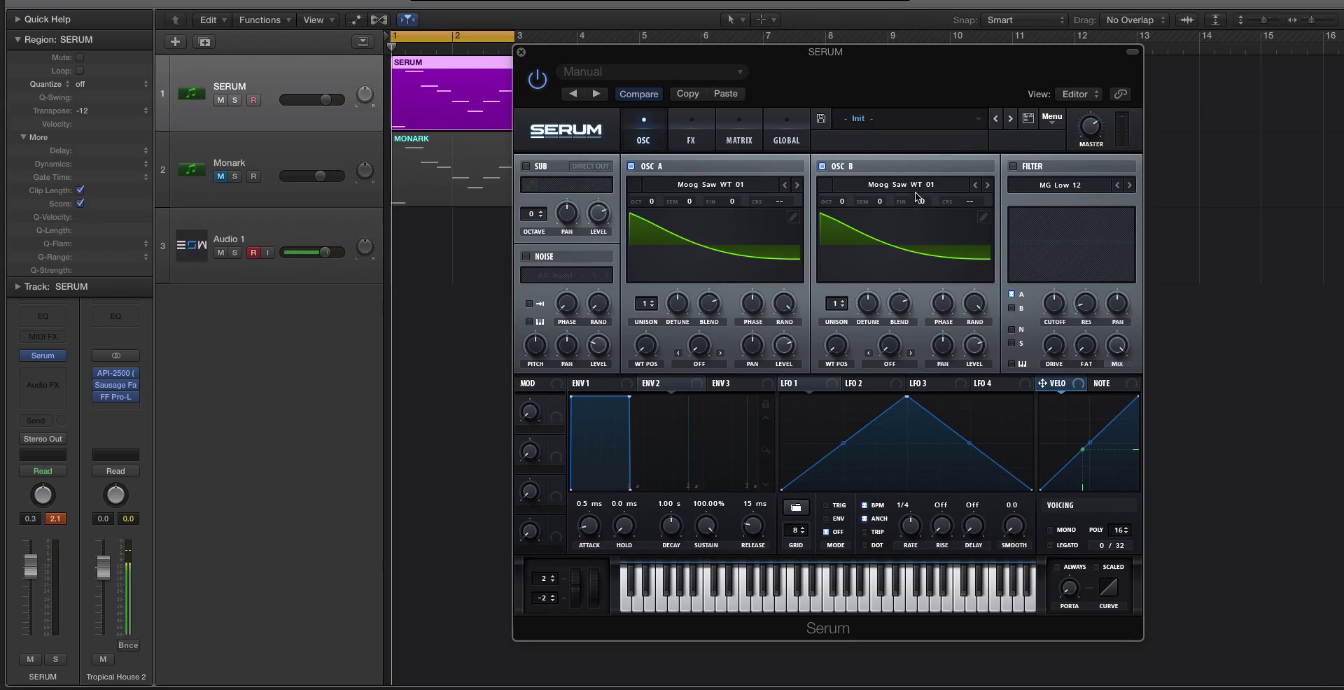
Step: Detune the oscillators' fine tuning: OSC A to -4 cents, OSC B to +5
{"action": "left_click_drag", "start_coordinate": [921, 206], "coordinate": [925, 200]}
{"action": "left_click_drag", "start_coordinate": [732, 200], "coordinate": [732, 203]}
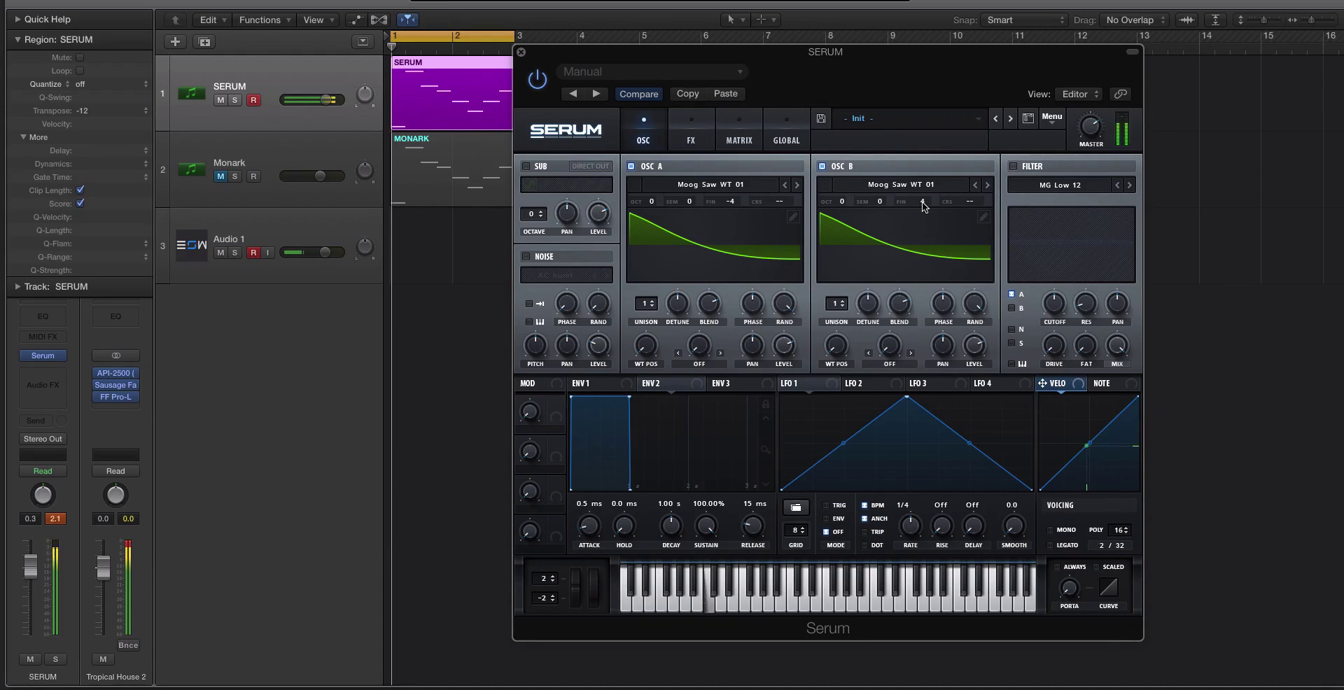
{"action": "left_click_drag", "start_coordinate": [921, 202], "coordinate": [917, 210]}
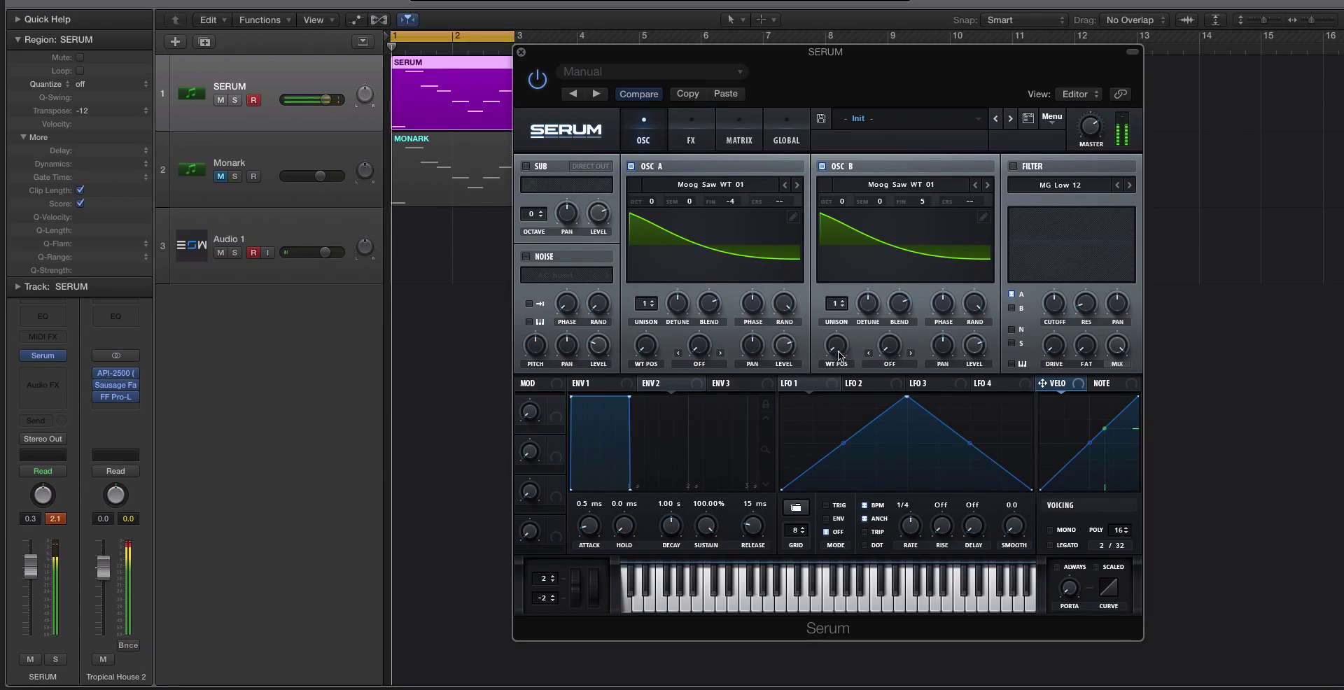
Step: Adjust the starting PHASE on OSC B and OSC A to offset them
{"action": "mouse_move", "coordinate": [942, 345]}
{"action": "left_mouse_down"}
{"action": "mouse_move", "coordinate": [942, 386]}
{"action": "mouse_move", "coordinate": [941, 225]}
{"action": "left_mouse_up"}
{"action": "double_click", "coordinate": [943, 303]}
{"action": "left_click", "coordinate": [746, 308]}
{"action": "left_click", "coordinate": [746, 308]}
{"action": "left_click", "coordinate": [746, 308]}
{"action": "left_click", "coordinate": [942, 294]}
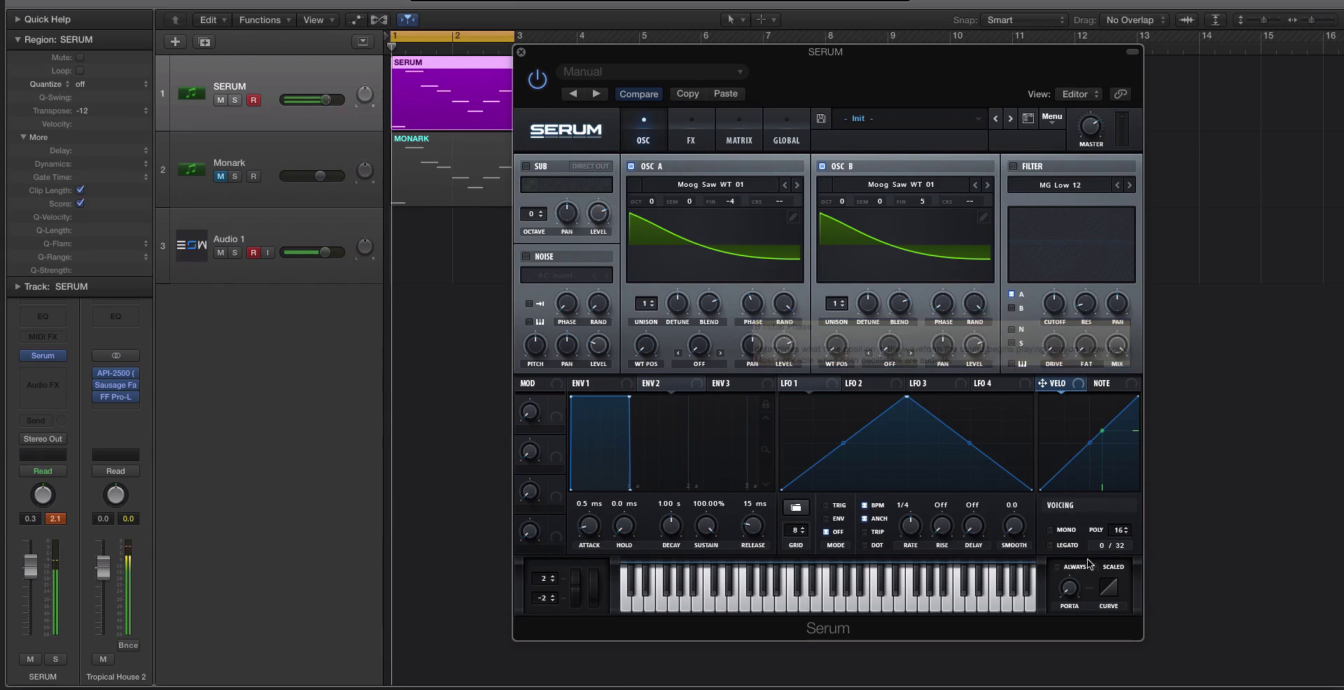
Step: Enable MONO voicing, then reset Serum to the Init Preset
{"action": "left_click", "coordinate": [1049, 530]}
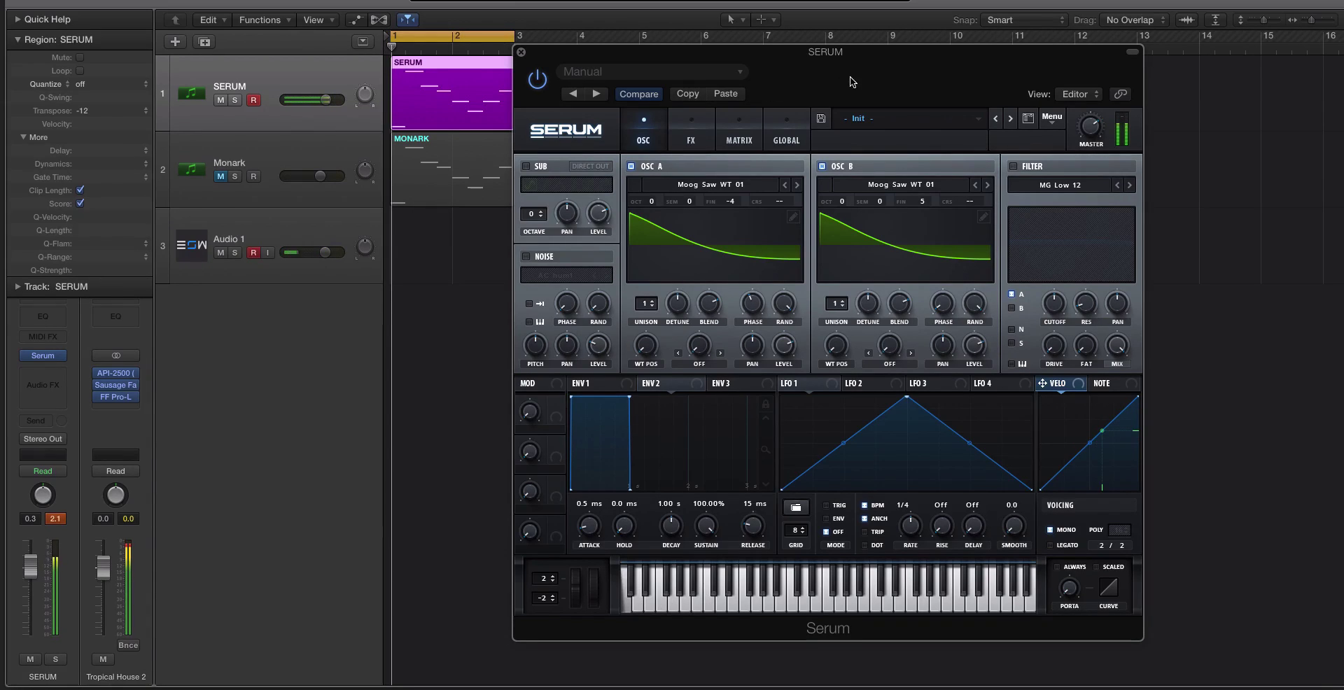
{"action": "left_click", "coordinate": [1051, 117]}
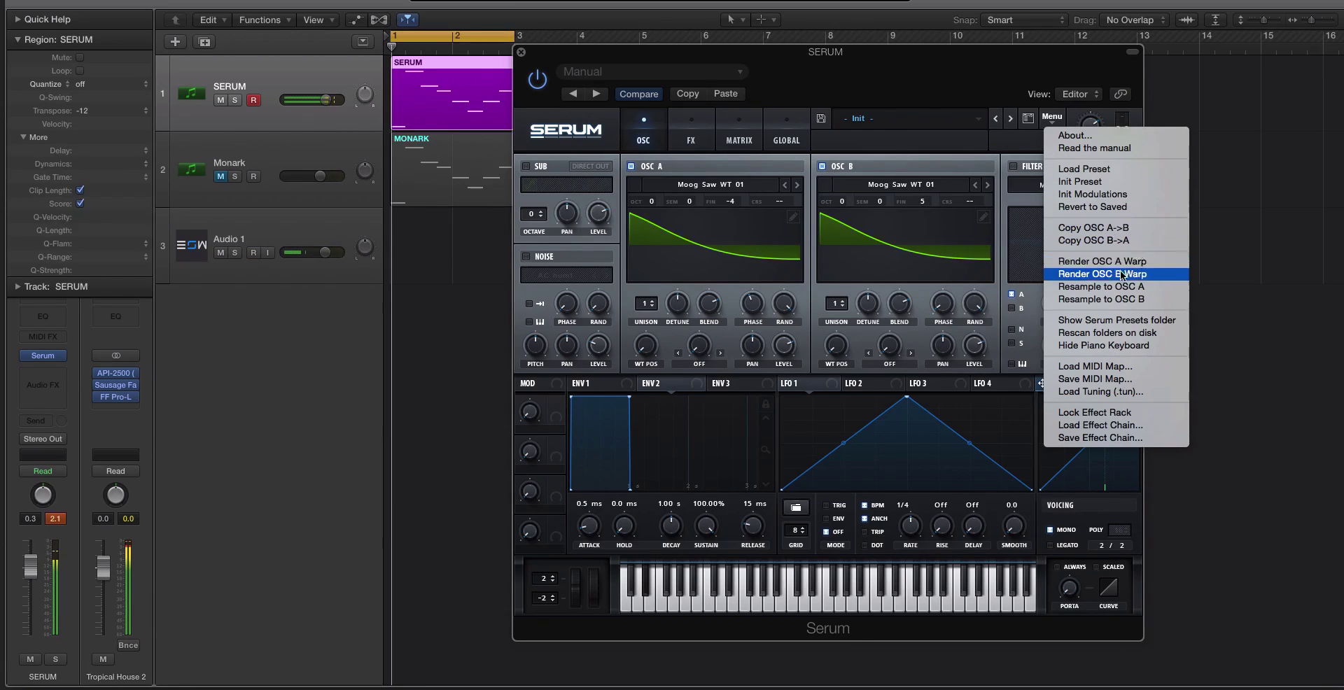
{"action": "left_click", "coordinate": [1106, 181]}
Step: Re-enable OSC B, detune A to -4, and paste back the copied Moog saw patch
{"action": "left_click", "coordinate": [822, 166]}
{"action": "left_click_drag", "start_coordinate": [926, 196], "coordinate": [922, 193]}
{"action": "left_click_drag", "start_coordinate": [730, 209], "coordinate": [733, 210]}
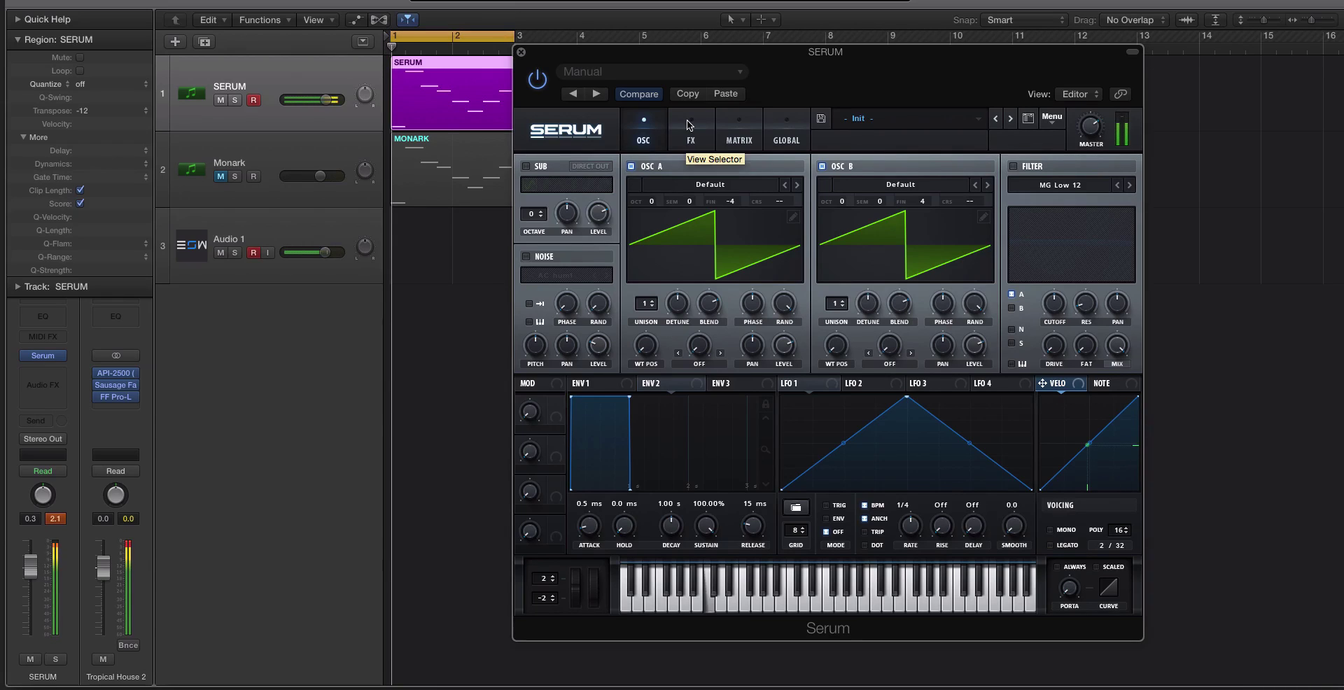
{"action": "left_click", "coordinate": [725, 94]}
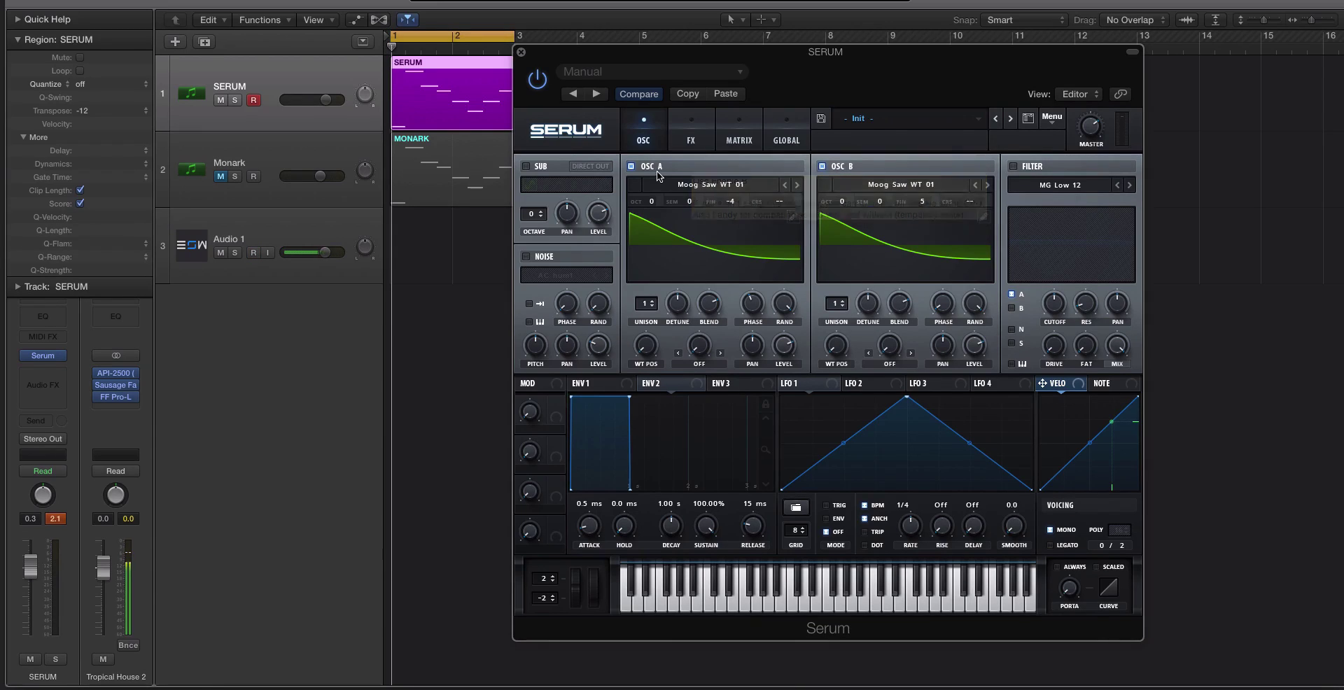
Step: Flatten LFO 2's curve with a few added points and adjust its rate
{"action": "left_click", "coordinate": [870, 381]}
{"action": "left_click_drag", "start_coordinate": [907, 397], "coordinate": [907, 487]}
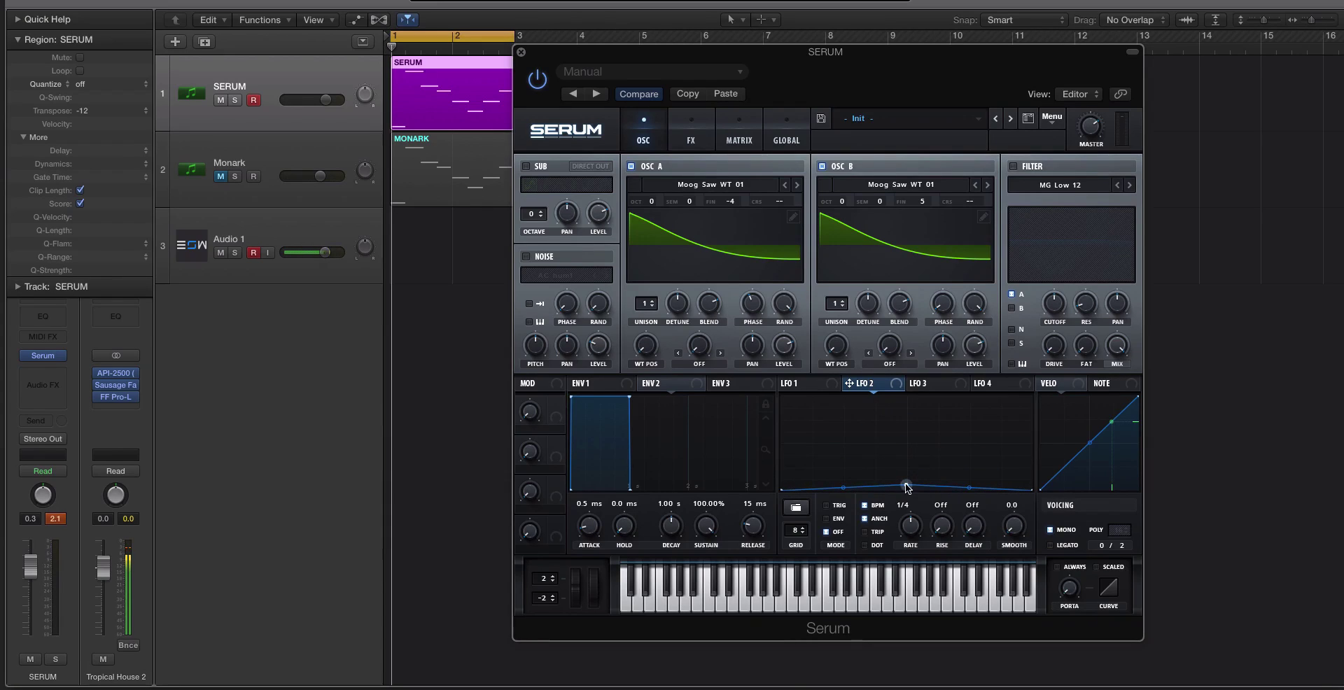
{"action": "double_click", "coordinate": [946, 485]}
{"action": "double_click", "coordinate": [828, 486]}
{"action": "double_click", "coordinate": [867, 486]}
{"action": "double_click", "coordinate": [868, 486]}
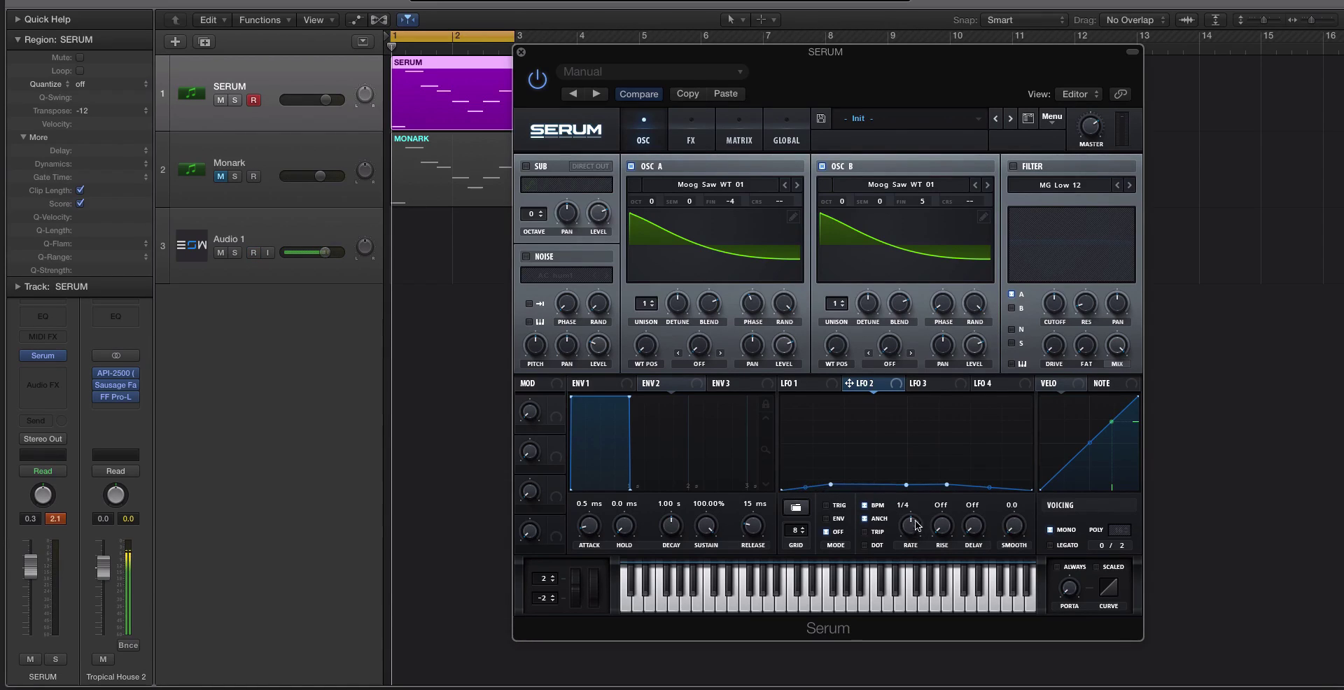
{"action": "left_click_drag", "start_coordinate": [915, 522], "coordinate": [924, 418]}
{"action": "left_click_drag", "start_coordinate": [925, 533], "coordinate": [923, 540]}
Step: Assign LFO 2 to OSC B and OSC A fine tuning, keeping its curve flat
{"action": "left_click_drag", "start_coordinate": [848, 383], "coordinate": [927, 200]}
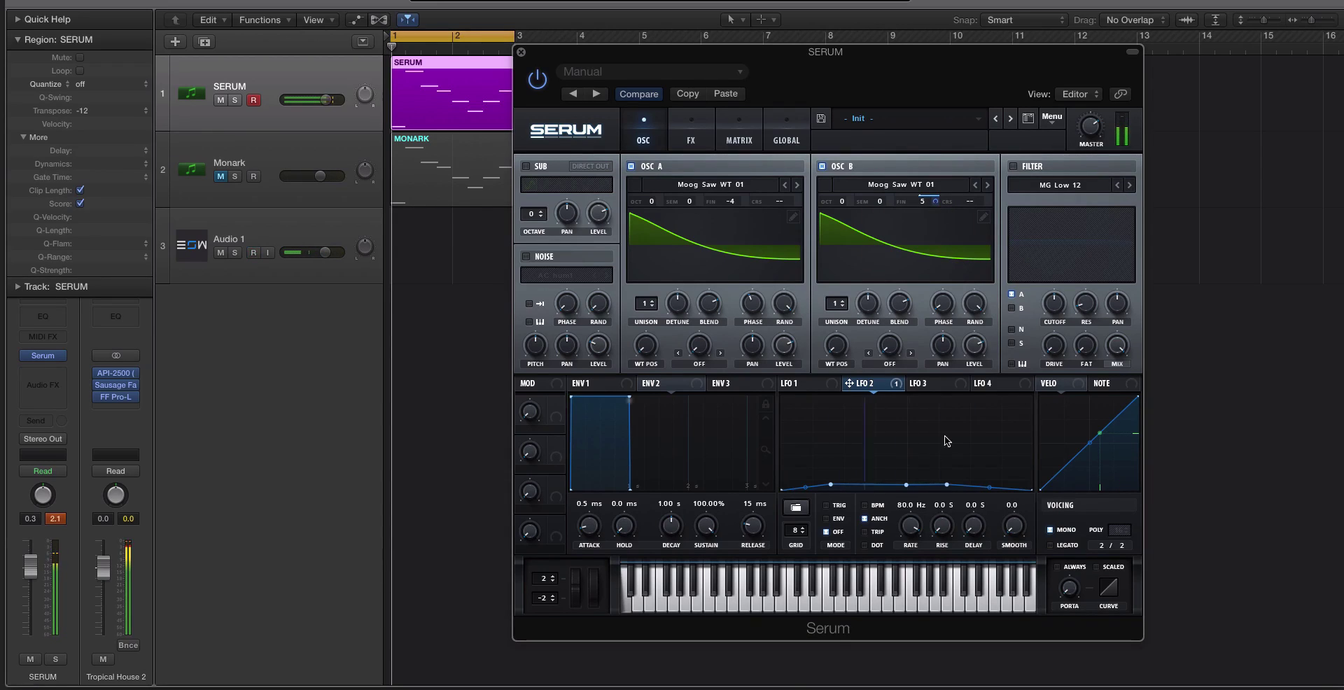
{"action": "left_click_drag", "start_coordinate": [931, 202], "coordinate": [939, 245]}
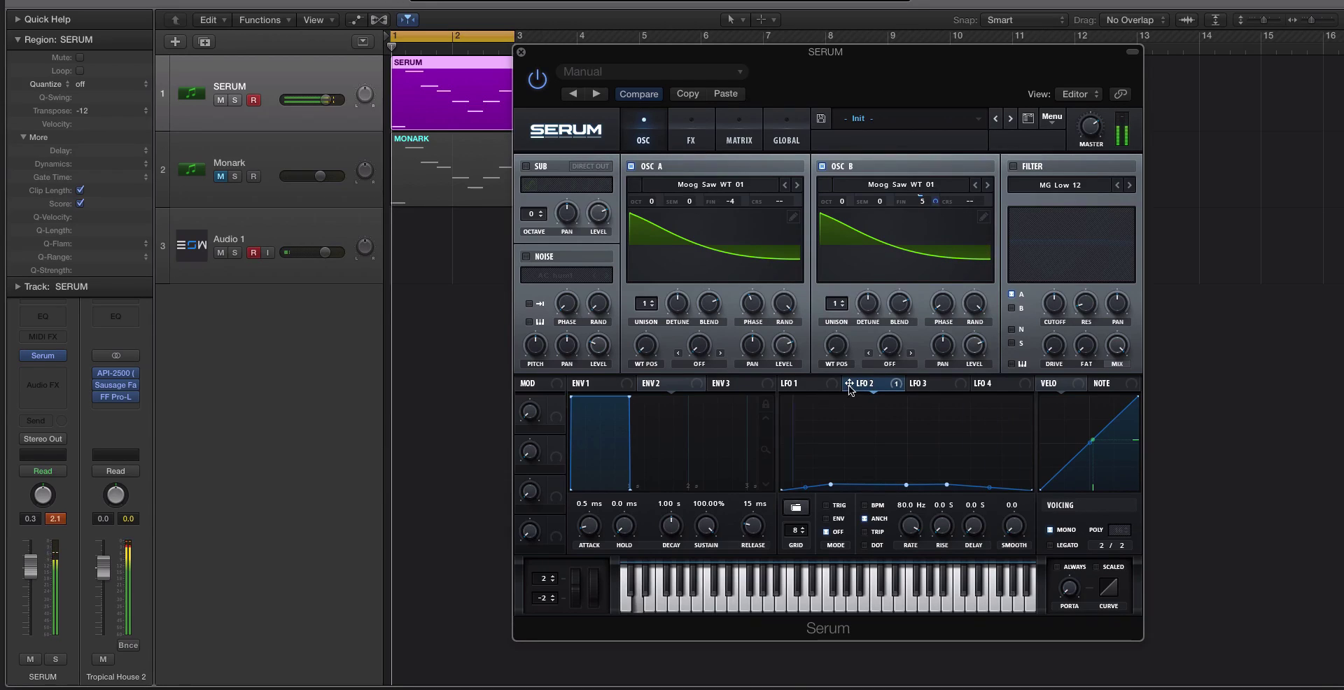
{"action": "left_click_drag", "start_coordinate": [849, 389], "coordinate": [730, 202]}
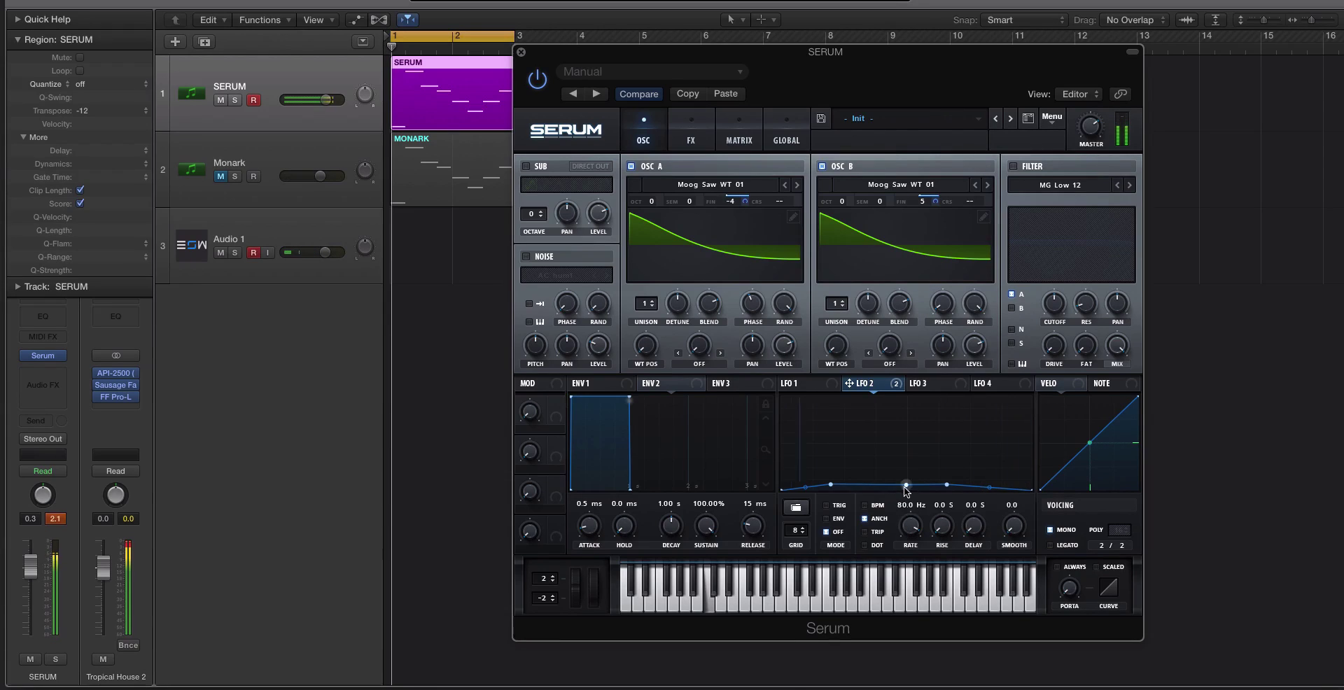
{"action": "left_click_drag", "start_coordinate": [905, 484], "coordinate": [919, 435]}
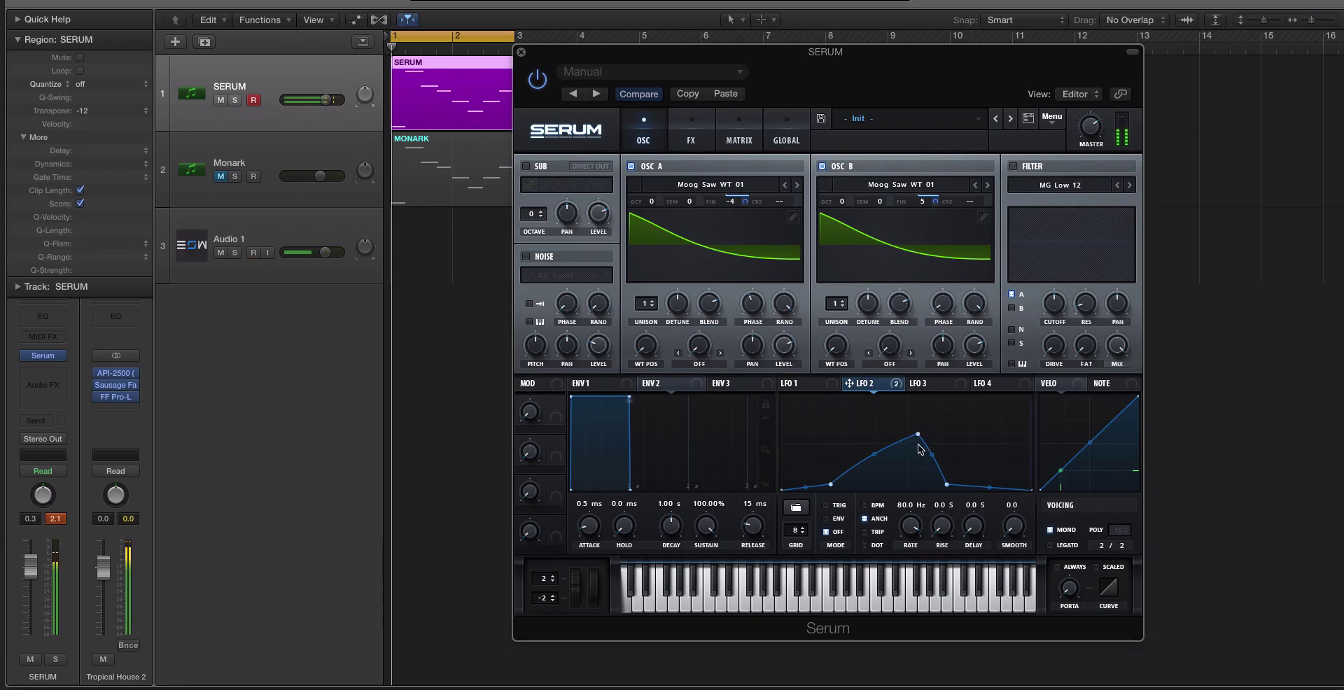
{"action": "left_click_drag", "start_coordinate": [921, 439], "coordinate": [834, 486]}
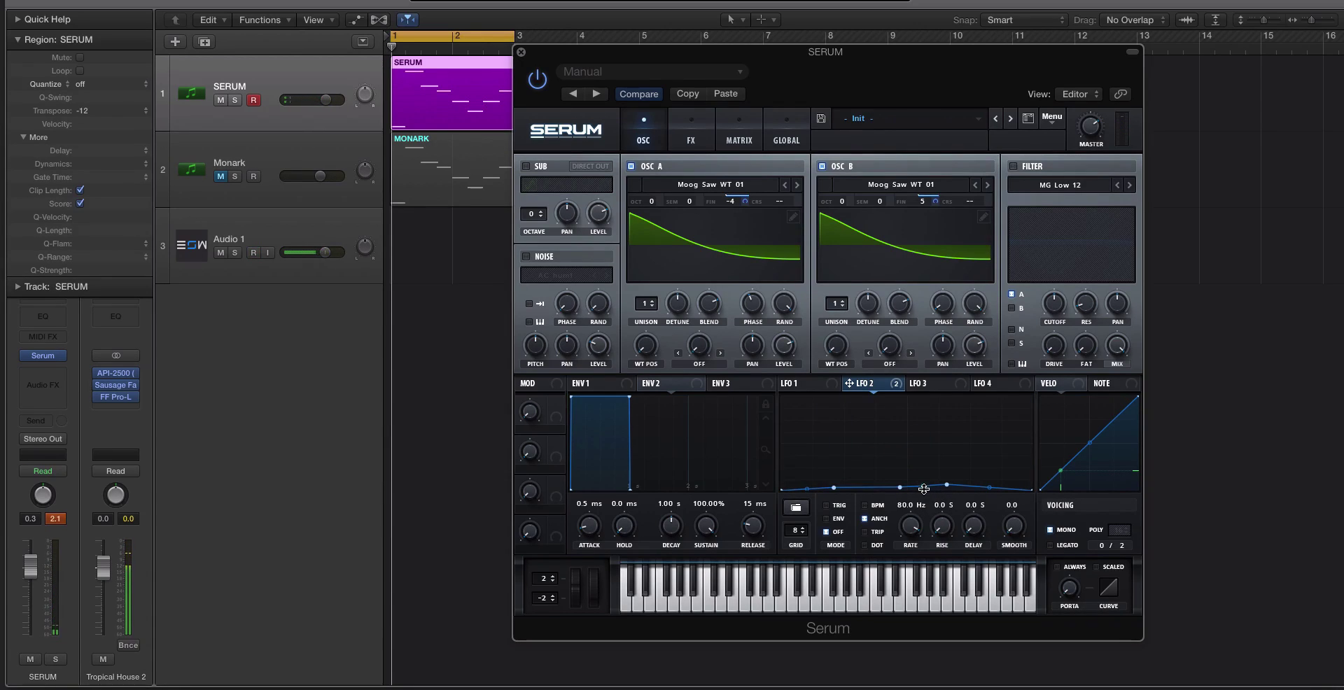
{"action": "left_click_drag", "start_coordinate": [946, 485], "coordinate": [948, 491]}
Step: Set LFO 2's modulation depths to 15 on A Fine and 11 on B Fine
{"action": "left_click_drag", "start_coordinate": [931, 206], "coordinate": [945, 286]}
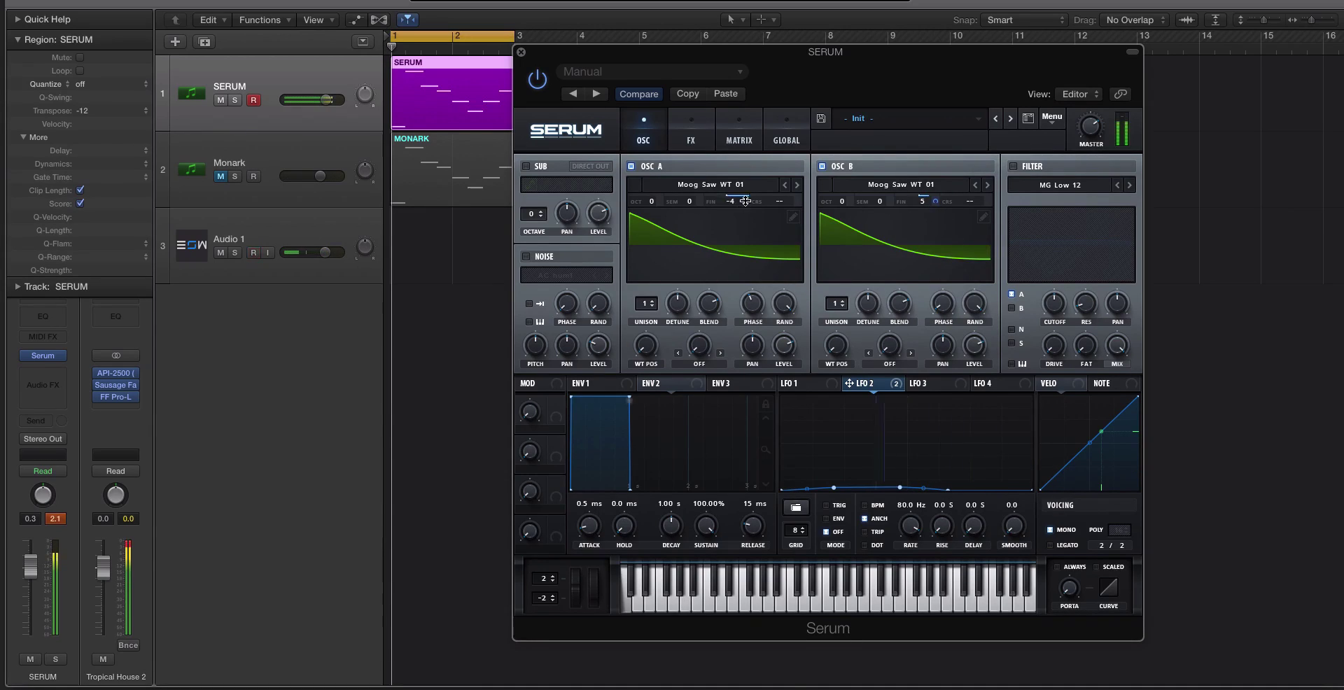
{"action": "left_click_drag", "start_coordinate": [745, 201], "coordinate": [750, 233]}
{"action": "left_click_drag", "start_coordinate": [935, 203], "coordinate": [936, 219]}
{"action": "left_click_drag", "start_coordinate": [744, 210], "coordinate": [746, 202]}
Step: Add a low point and bow LFO 2's last segment slightly upward
{"action": "double_click", "coordinate": [957, 481]}
{"action": "left_click_drag", "start_coordinate": [958, 480], "coordinate": [901, 485]}
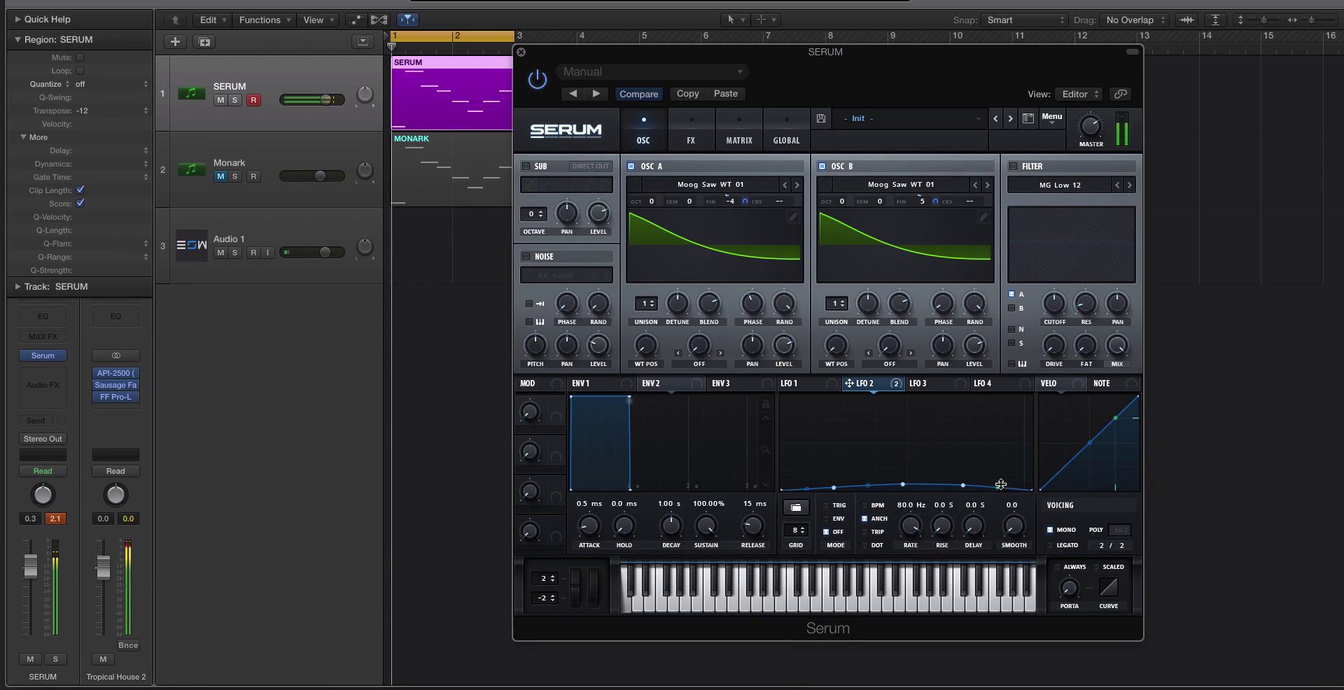
{"action": "left_click_drag", "start_coordinate": [998, 487], "coordinate": [1001, 444]}
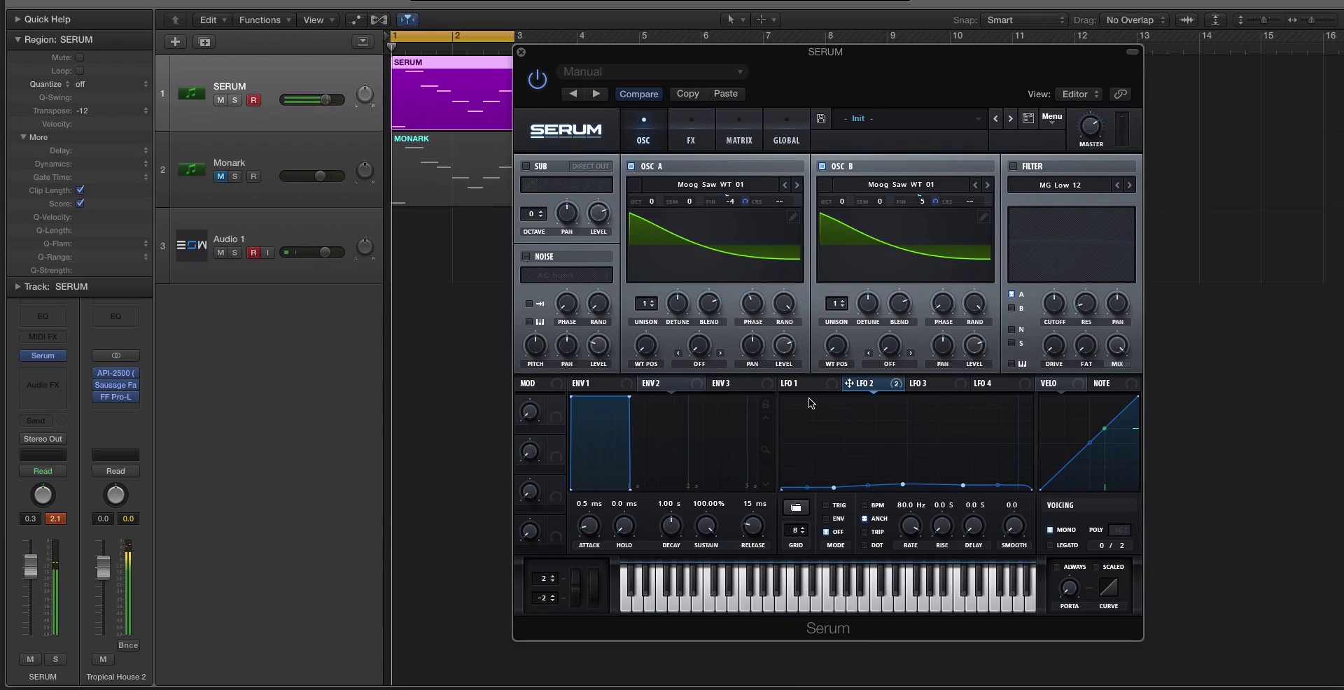
{"action": "left_click", "coordinate": [734, 140]}
Step: Route matrix row 3 from NoteOn Rand1 to A Vol with a small amount
{"action": "left_click", "coordinate": [550, 231]}
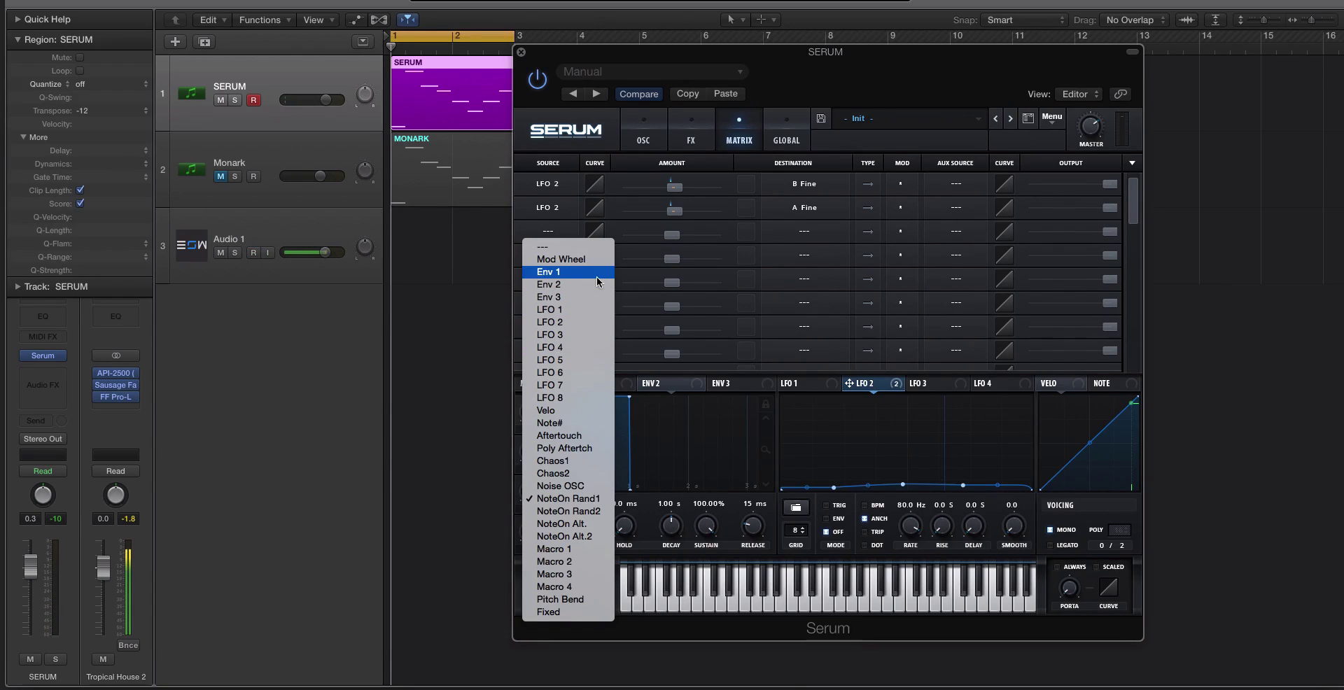
{"action": "left_click", "coordinate": [553, 142]}
{"action": "left_click", "coordinate": [636, 131]}
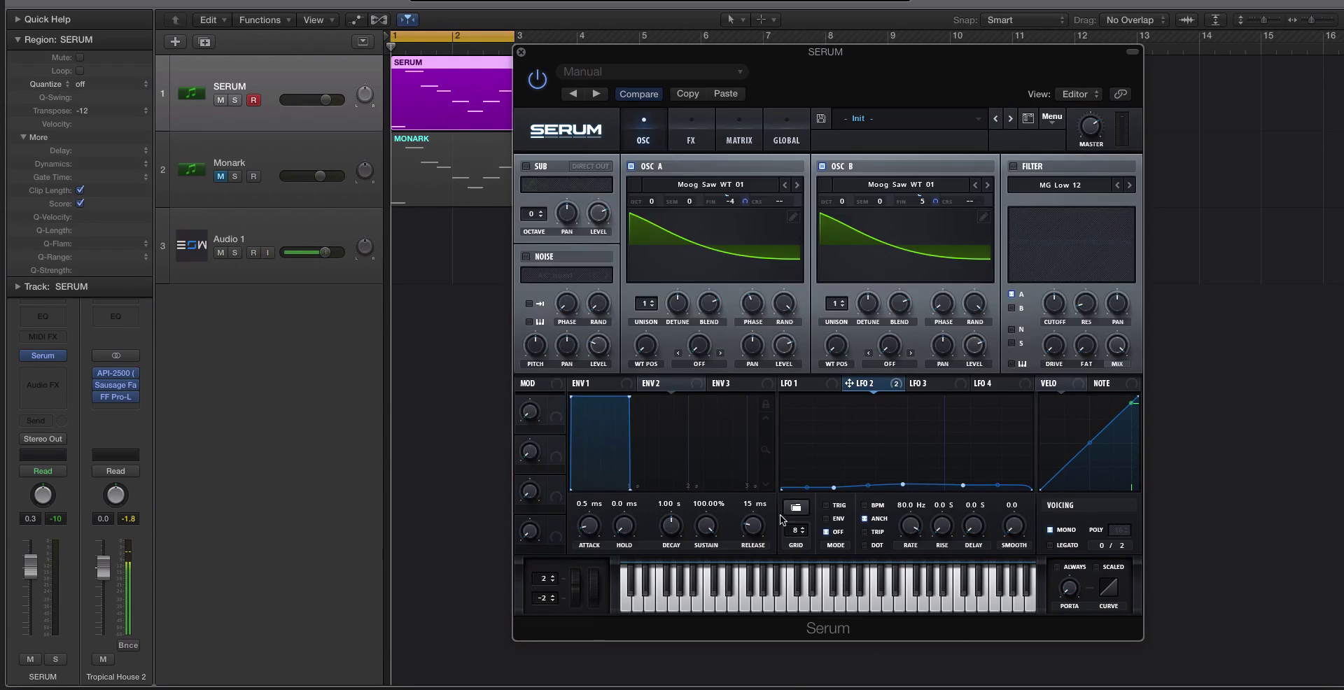
{"action": "left_click", "coordinate": [694, 115]}
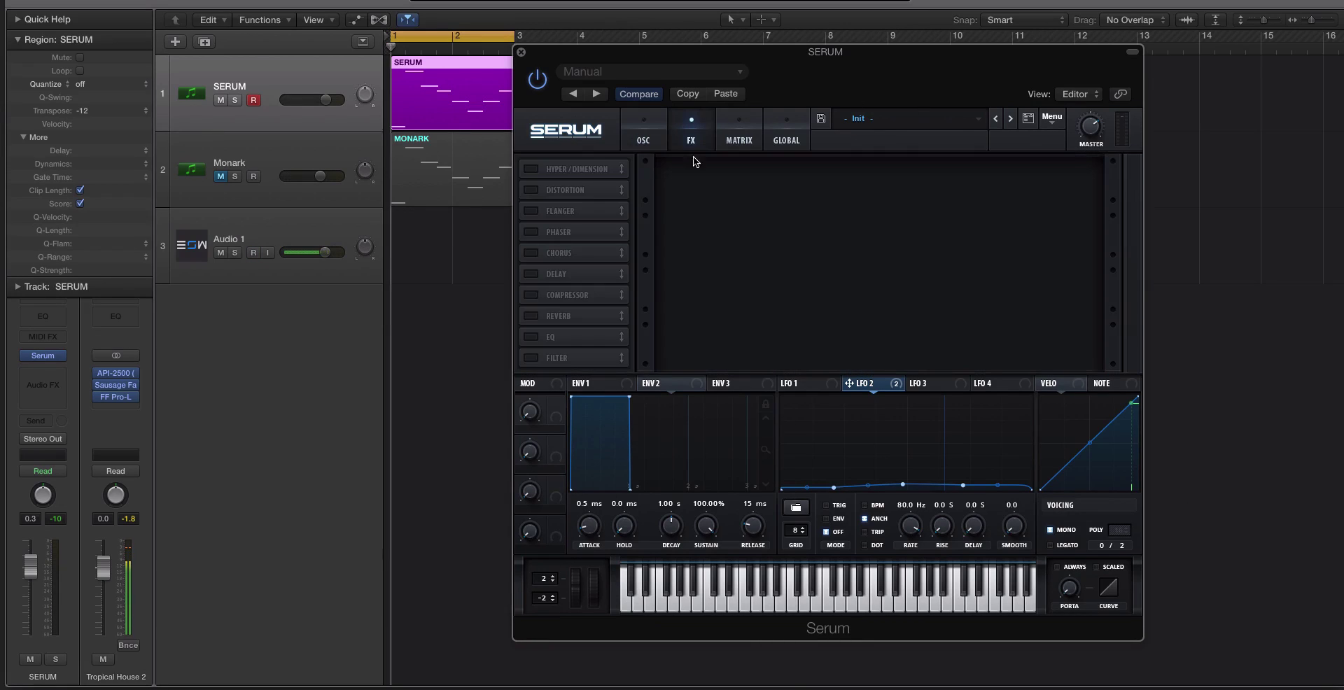
{"action": "left_click", "coordinate": [735, 140]}
{"action": "left_click", "coordinate": [552, 232]}
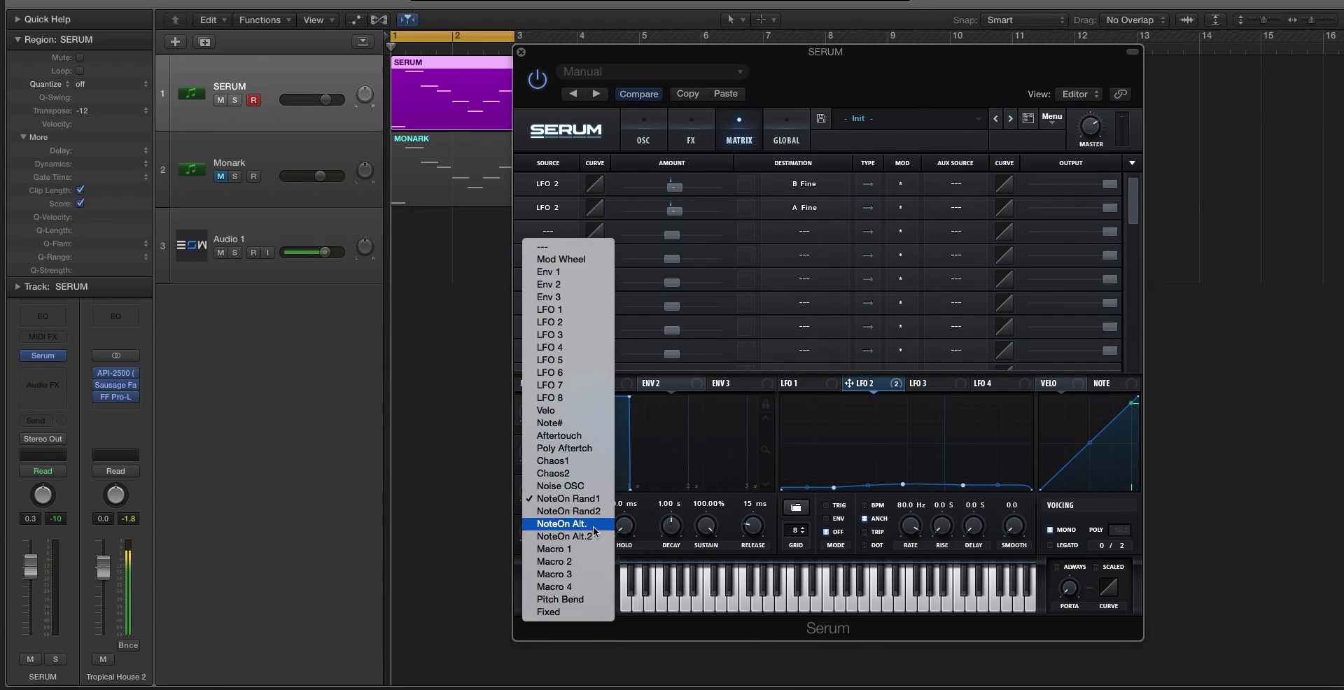
{"action": "left_click", "coordinate": [597, 500]}
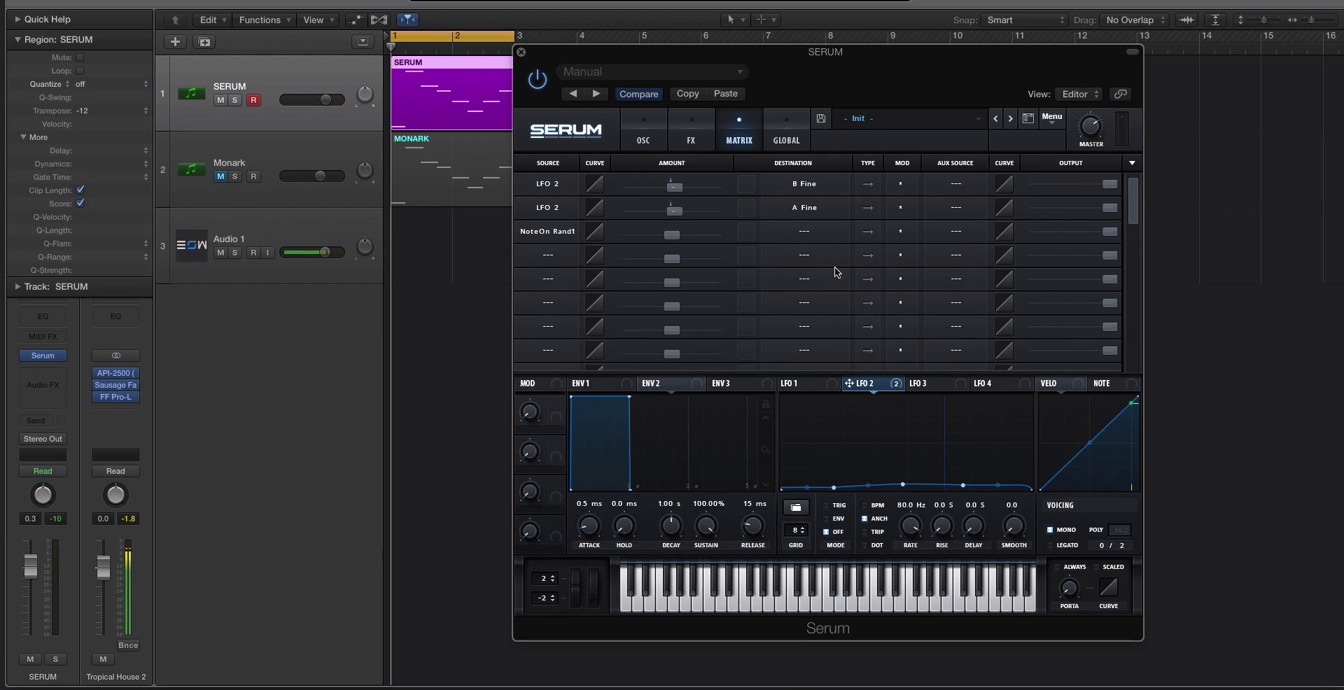
{"action": "left_click", "coordinate": [795, 229]}
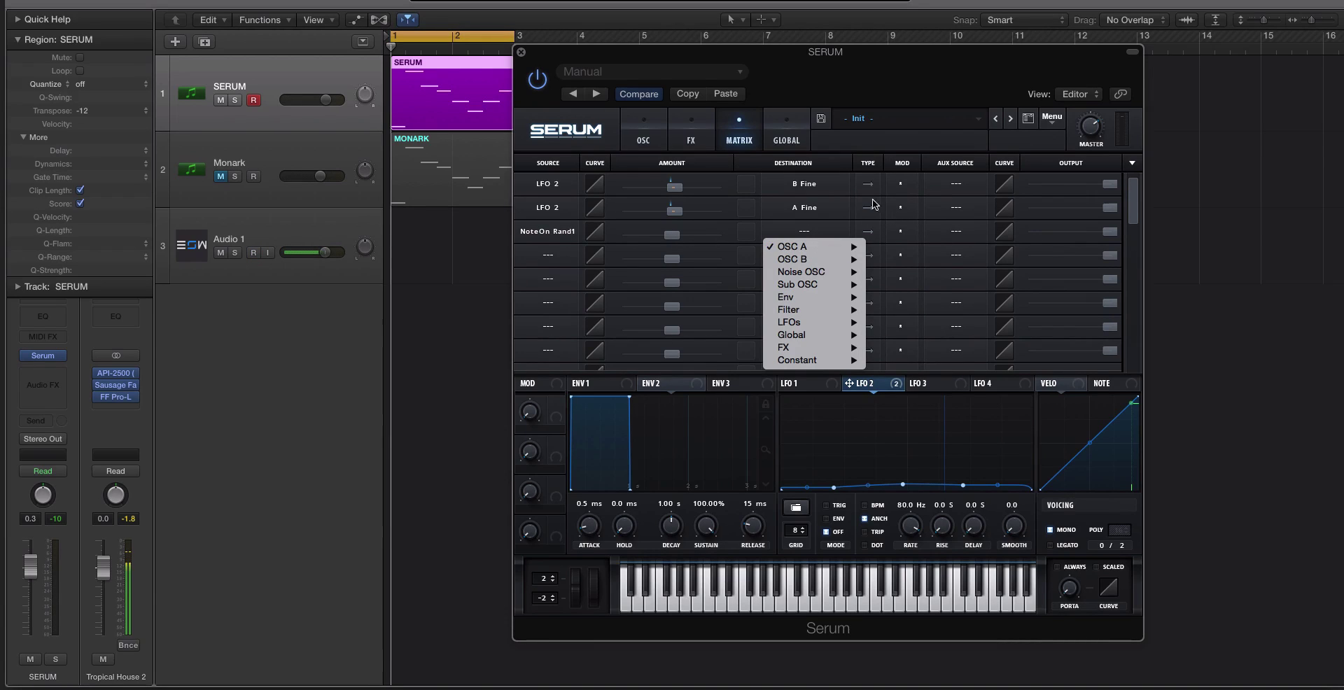
{"action": "mouse_move", "coordinate": [858, 250]}
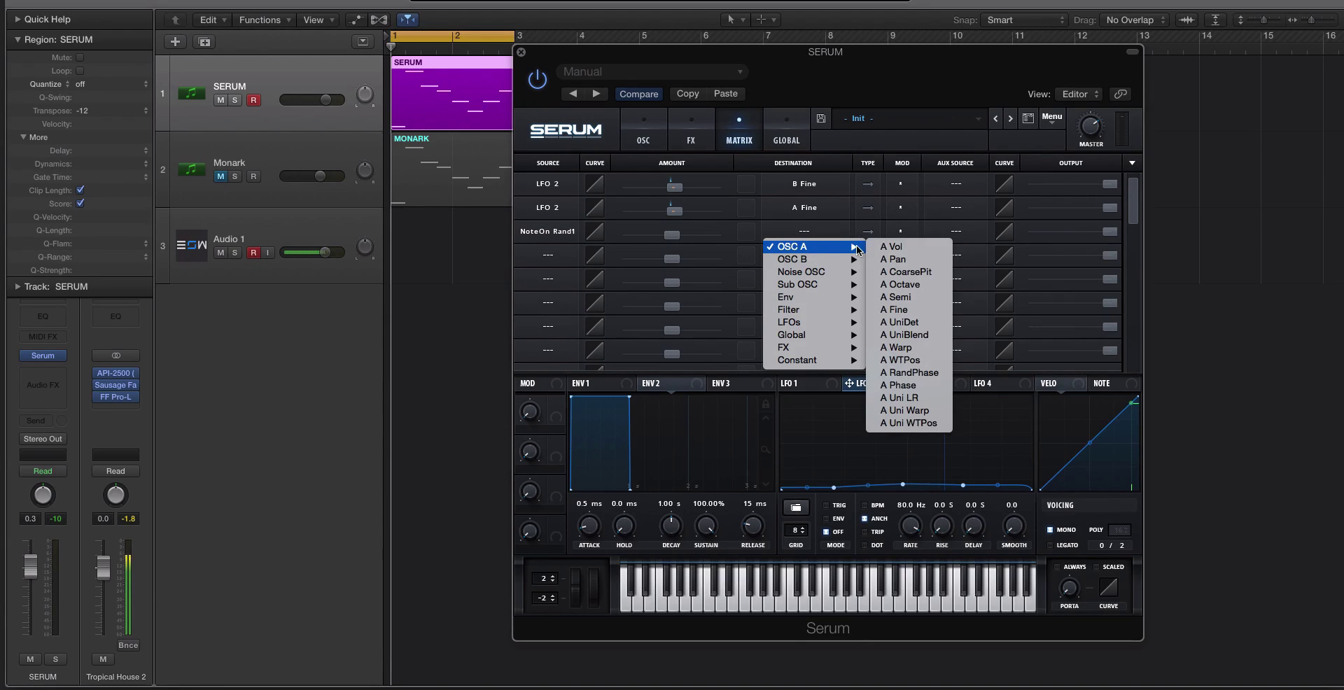
{"action": "left_click", "coordinate": [901, 250]}
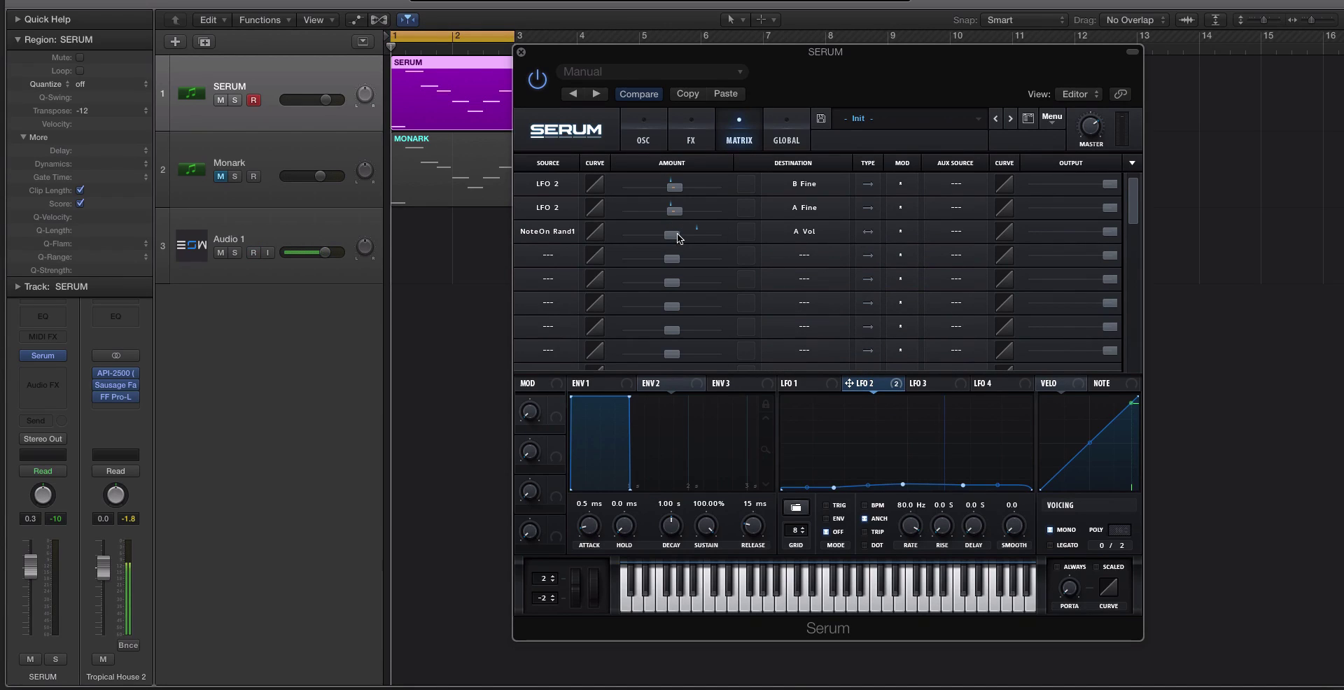
{"action": "left_click_drag", "start_coordinate": [678, 233], "coordinate": [680, 233]}
{"action": "mouse_move", "coordinate": [676, 236]}
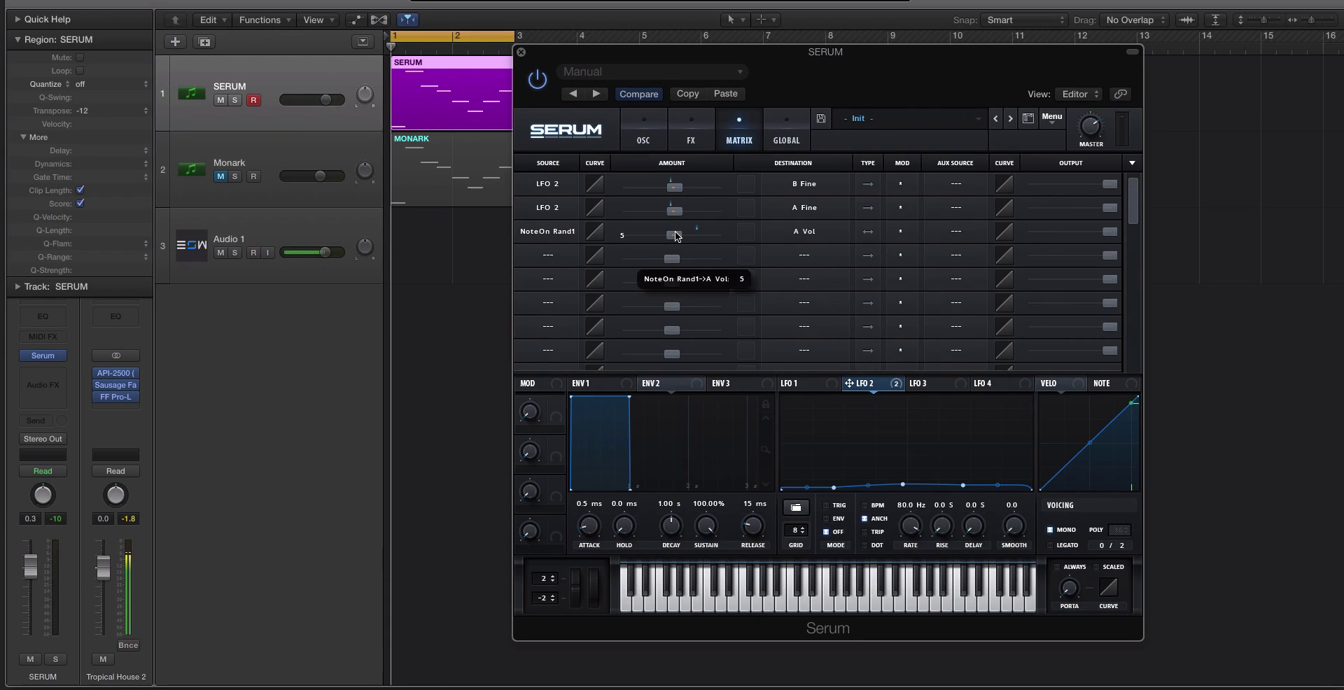
Step: Route matrix row 4 from NoteOn Rand1 to B Vol
{"action": "left_click", "coordinate": [560, 256]}
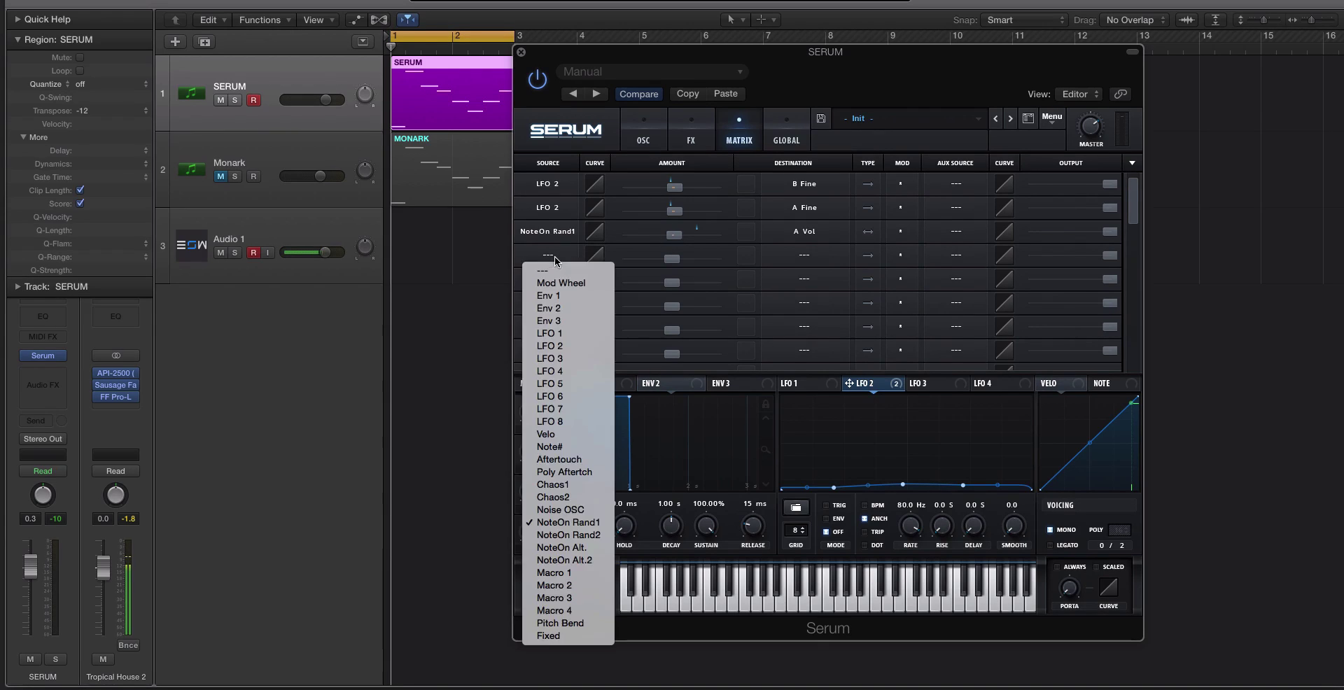
{"action": "left_click", "coordinate": [596, 521]}
{"action": "left_click", "coordinate": [805, 254]}
{"action": "mouse_move", "coordinate": [839, 283]}
{"action": "left_click", "coordinate": [883, 284]}
{"action": "mouse_move", "coordinate": [680, 259]}
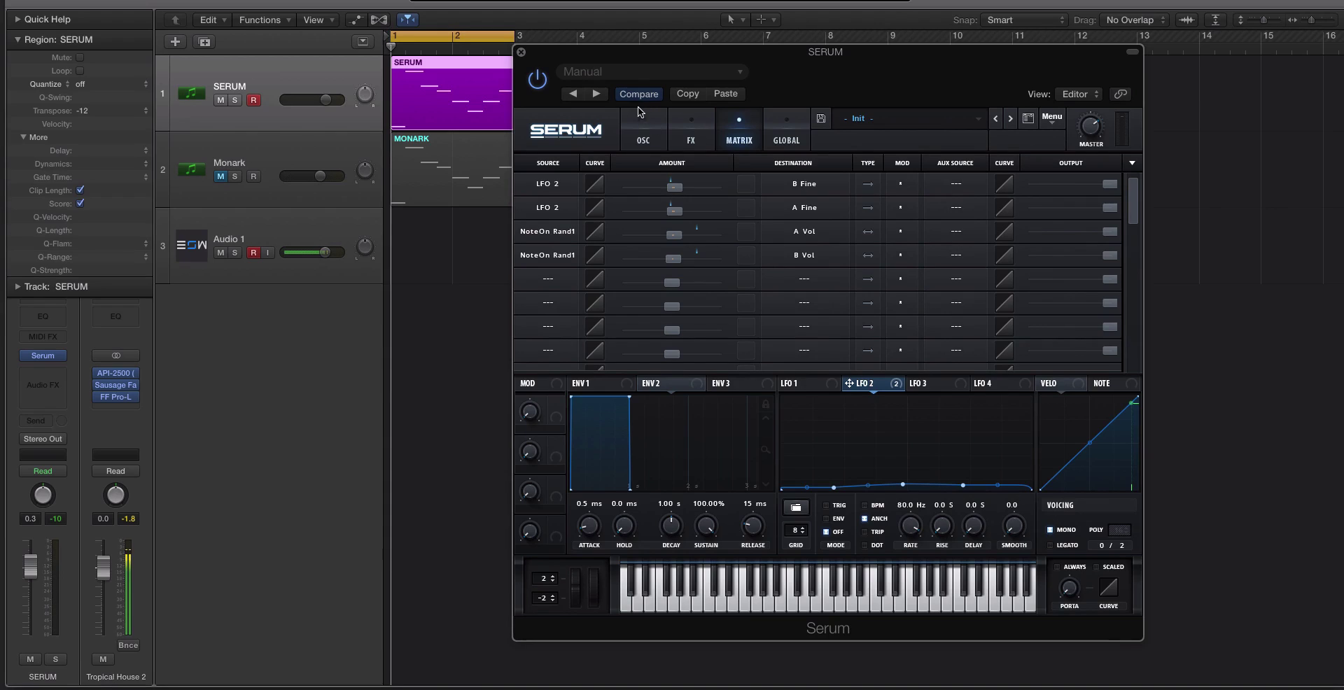
{"action": "left_click", "coordinate": [642, 129]}
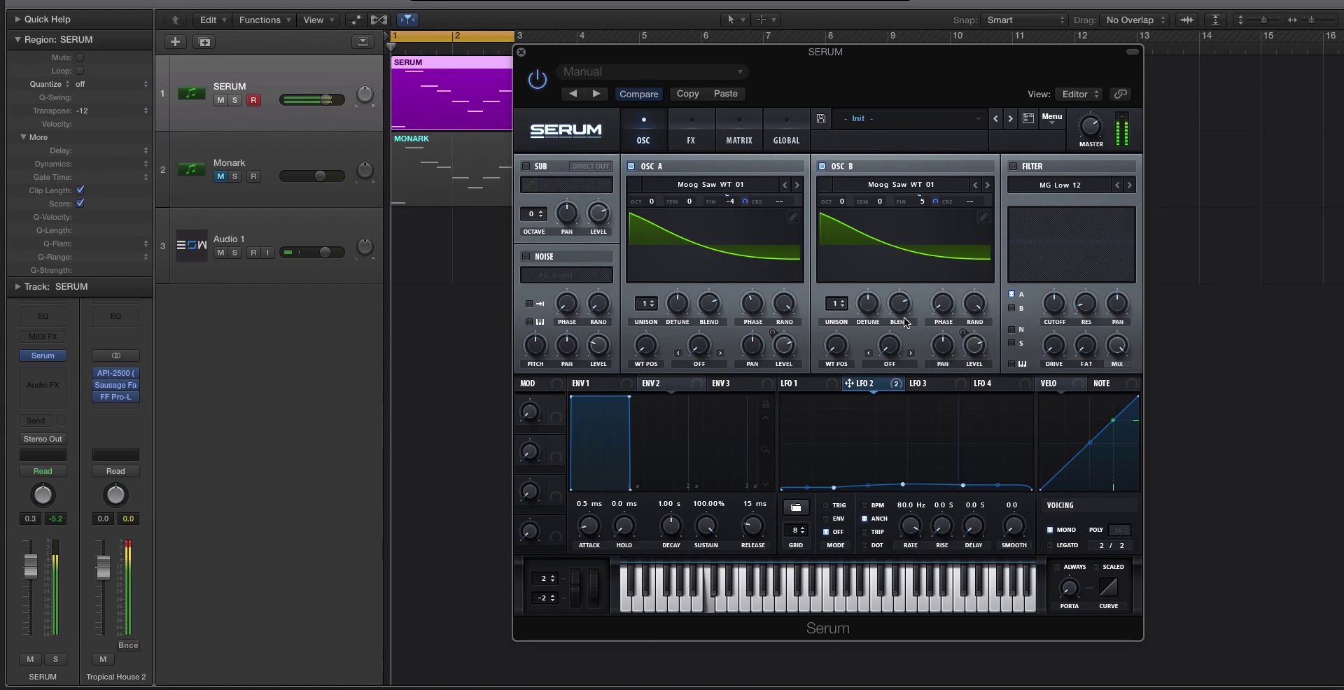
Step: Pull the NoteOn Rand1 amounts near zero: B Vol at -1, A Vol about 4
{"action": "left_click", "coordinate": [691, 123]}
{"action": "left_click", "coordinate": [739, 130]}
{"action": "left_click_drag", "start_coordinate": [664, 263], "coordinate": [720, 234]}
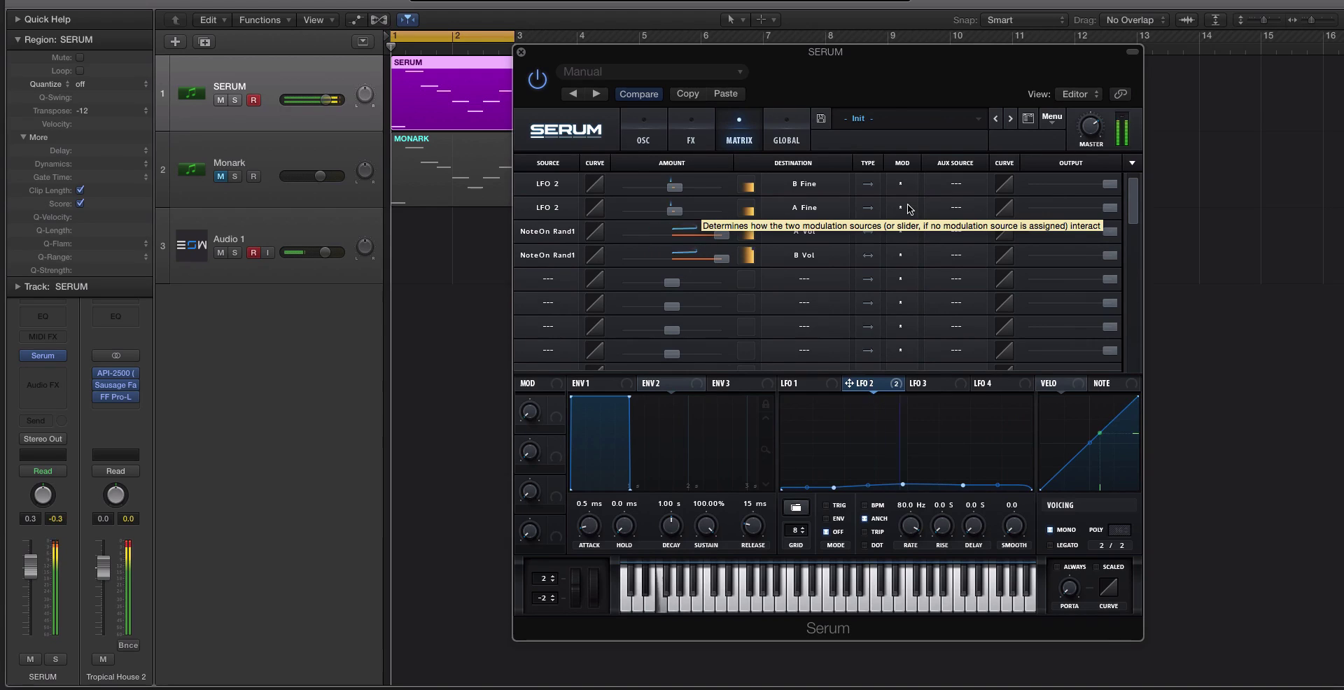
{"action": "mouse_move", "coordinate": [723, 238]}
{"action": "left_click_drag", "start_coordinate": [723, 237], "coordinate": [651, 255]}
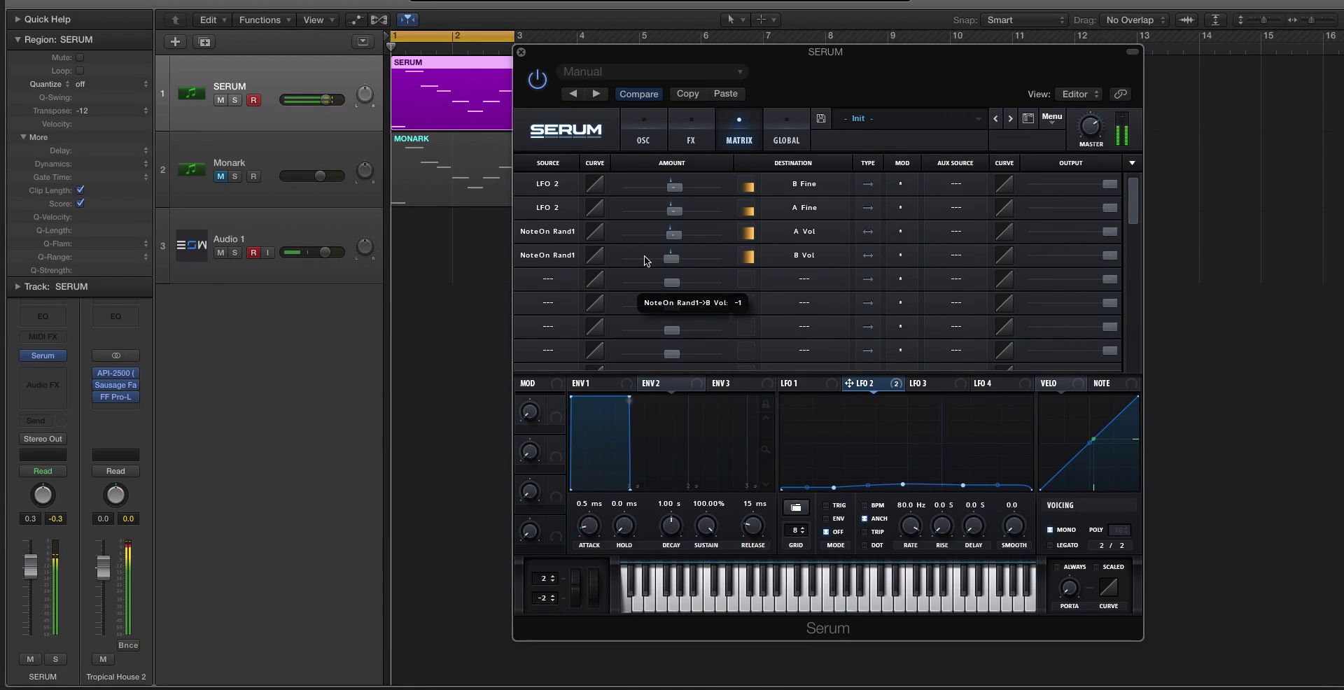
Step: Route NoteOn Rand1 to OSC A's A Fine in matrix row 5
{"action": "left_click", "coordinate": [559, 274]}
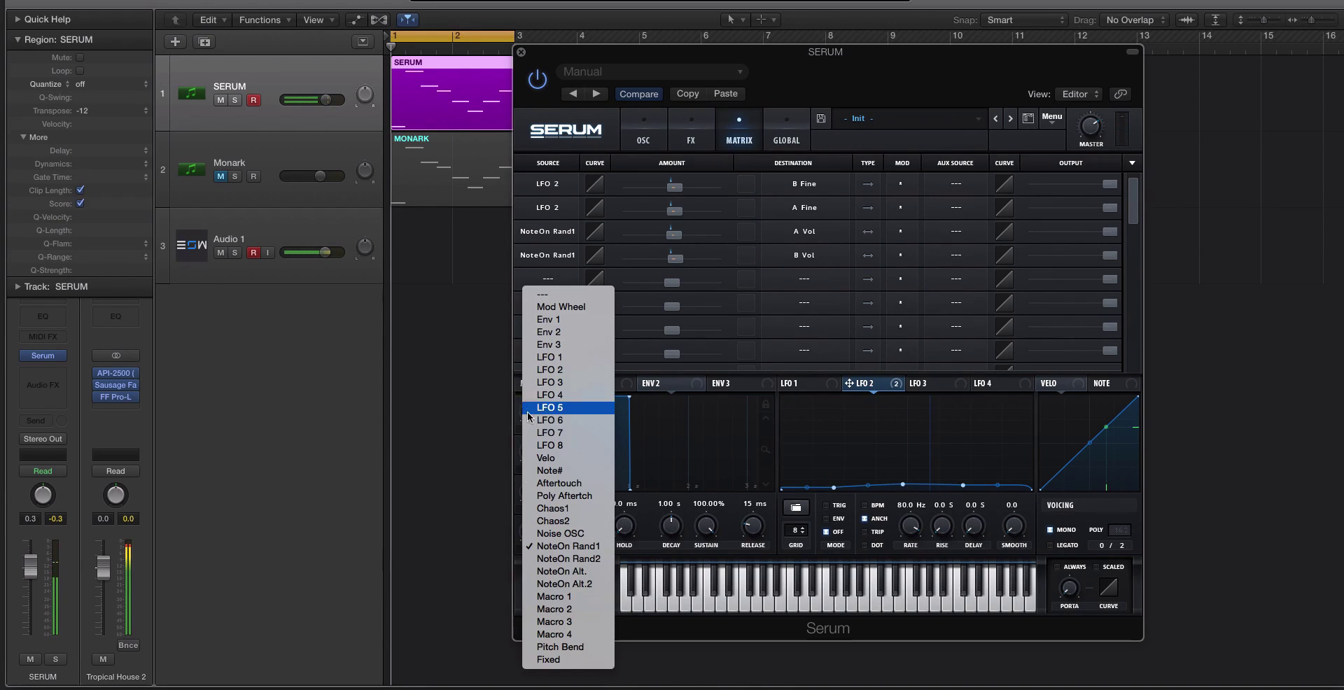
{"action": "left_click", "coordinate": [569, 546]}
{"action": "left_click", "coordinate": [794, 284]}
{"action": "mouse_move", "coordinate": [810, 298]}
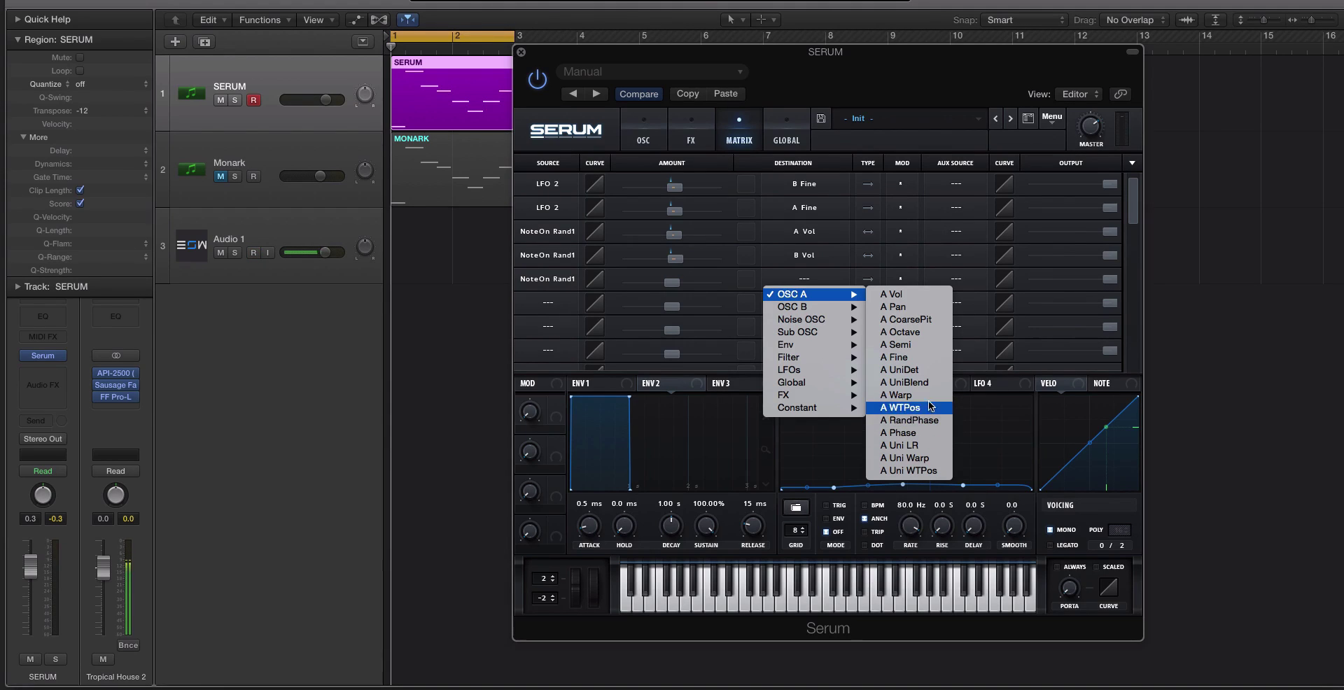
{"action": "left_click", "coordinate": [926, 357]}
Step: Route NoteOn Rand1 to OSC B's B Fine in matrix row 6 at amount 6
{"action": "mouse_move", "coordinate": [680, 283]}
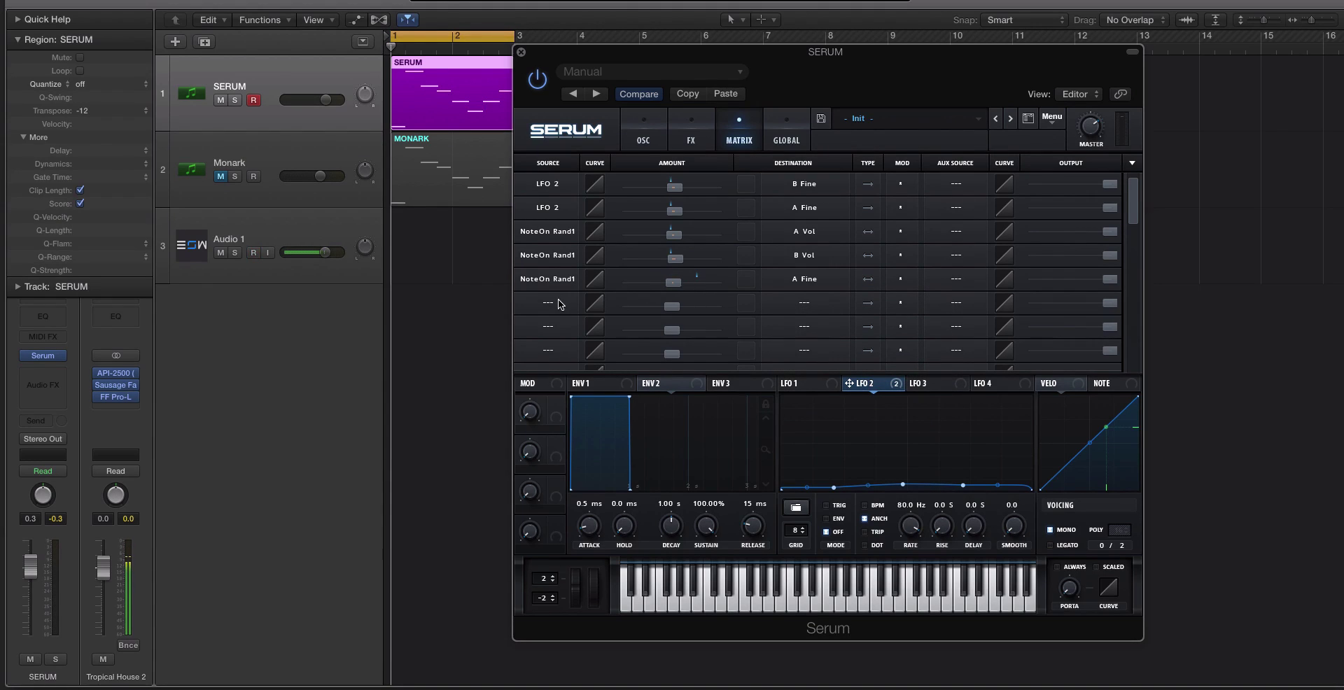
{"action": "left_click", "coordinate": [643, 131]}
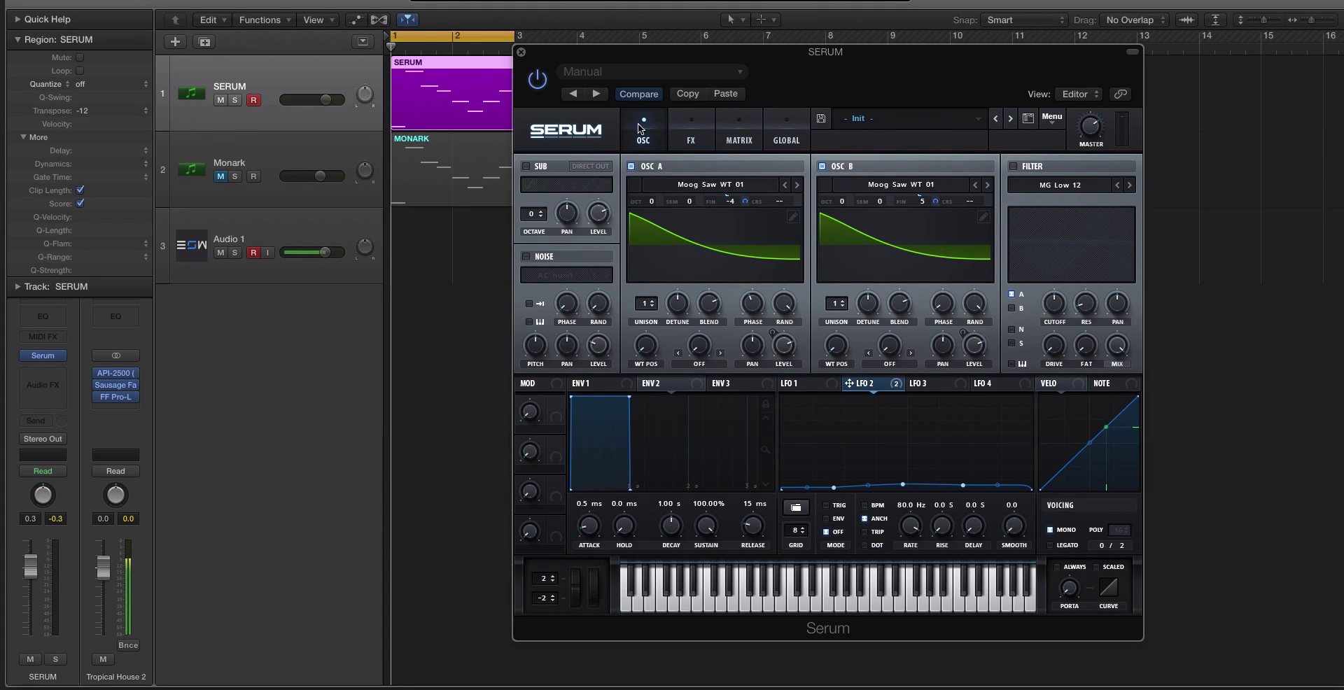
{"action": "left_click", "coordinate": [683, 129]}
{"action": "left_click", "coordinate": [739, 132]}
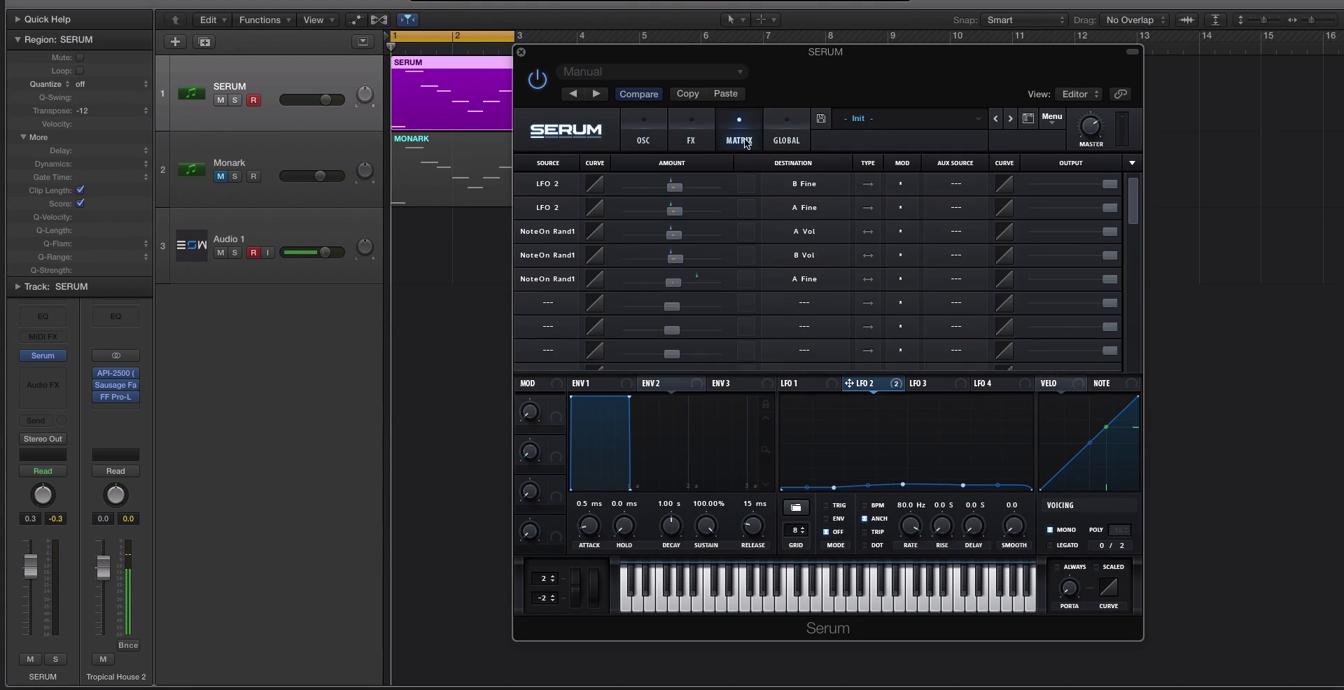
{"action": "left_click", "coordinate": [550, 302]}
{"action": "left_click", "coordinate": [567, 570]}
{"action": "left_click", "coordinate": [816, 302]}
{"action": "mouse_move", "coordinate": [820, 342]}
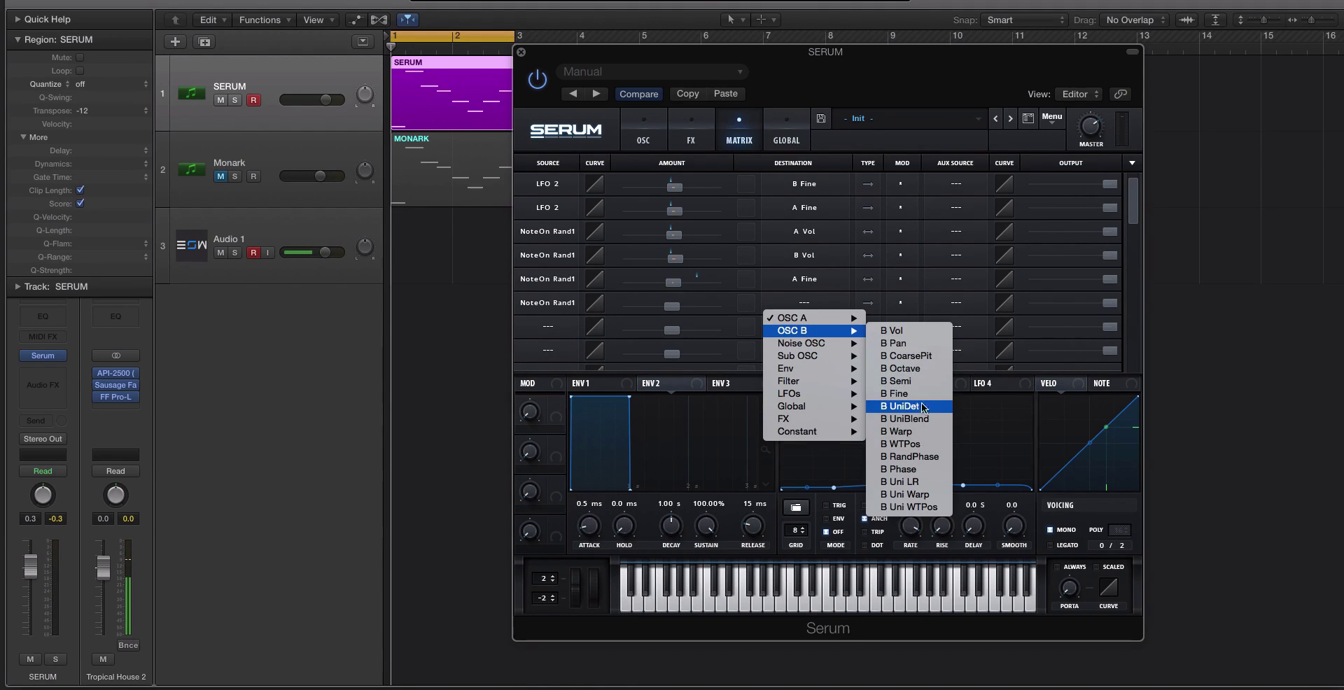
{"action": "left_click", "coordinate": [903, 394]}
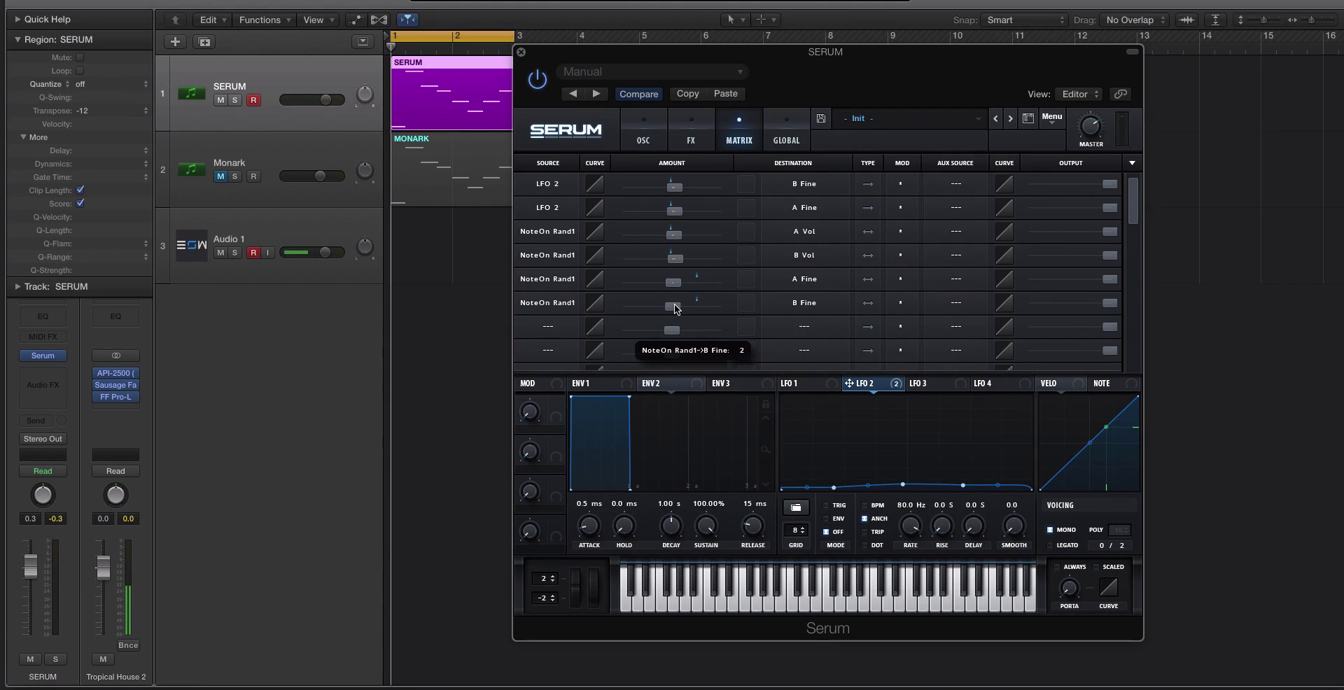
{"action": "mouse_move", "coordinate": [675, 309]}
{"action": "left_mouse_down"}
{"action": "mouse_move", "coordinate": [689, 286]}
{"action": "mouse_move", "coordinate": [670, 306]}
{"action": "left_mouse_up"}
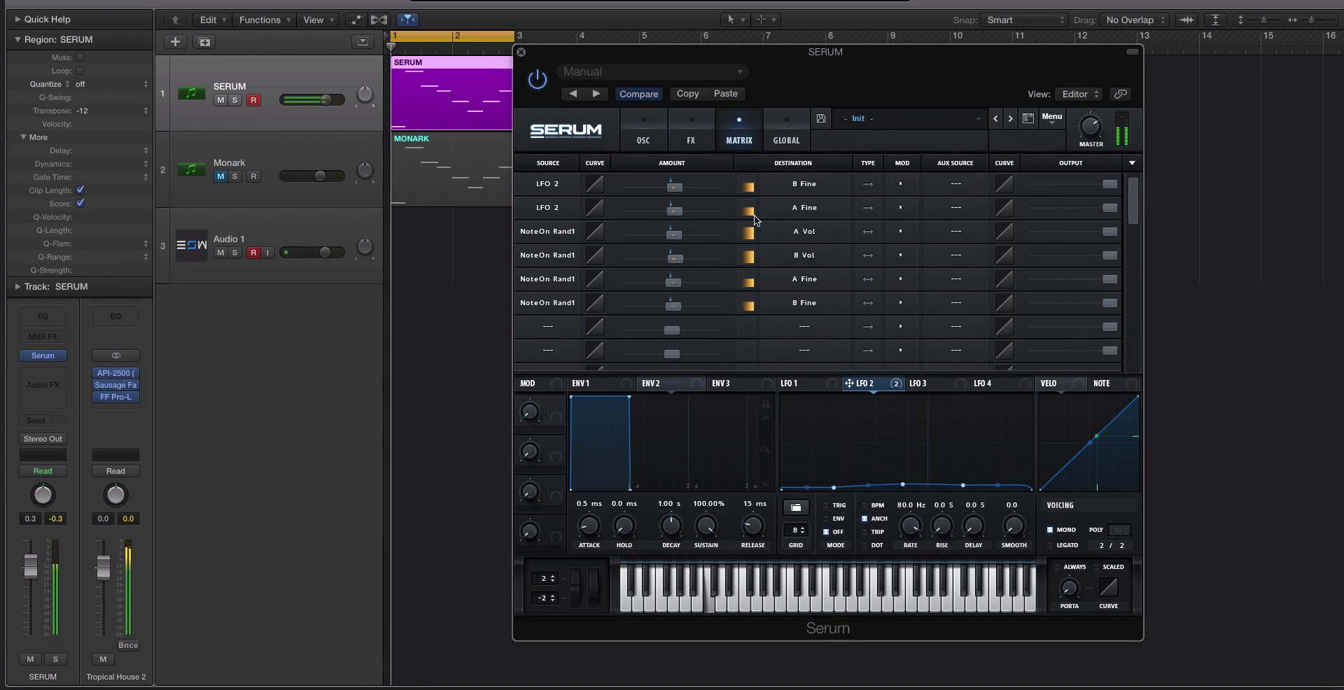
Step: Enable Serum's filter, keep its MG Low 12 type, and route oscillator B through it
{"action": "left_click", "coordinate": [664, 140]}
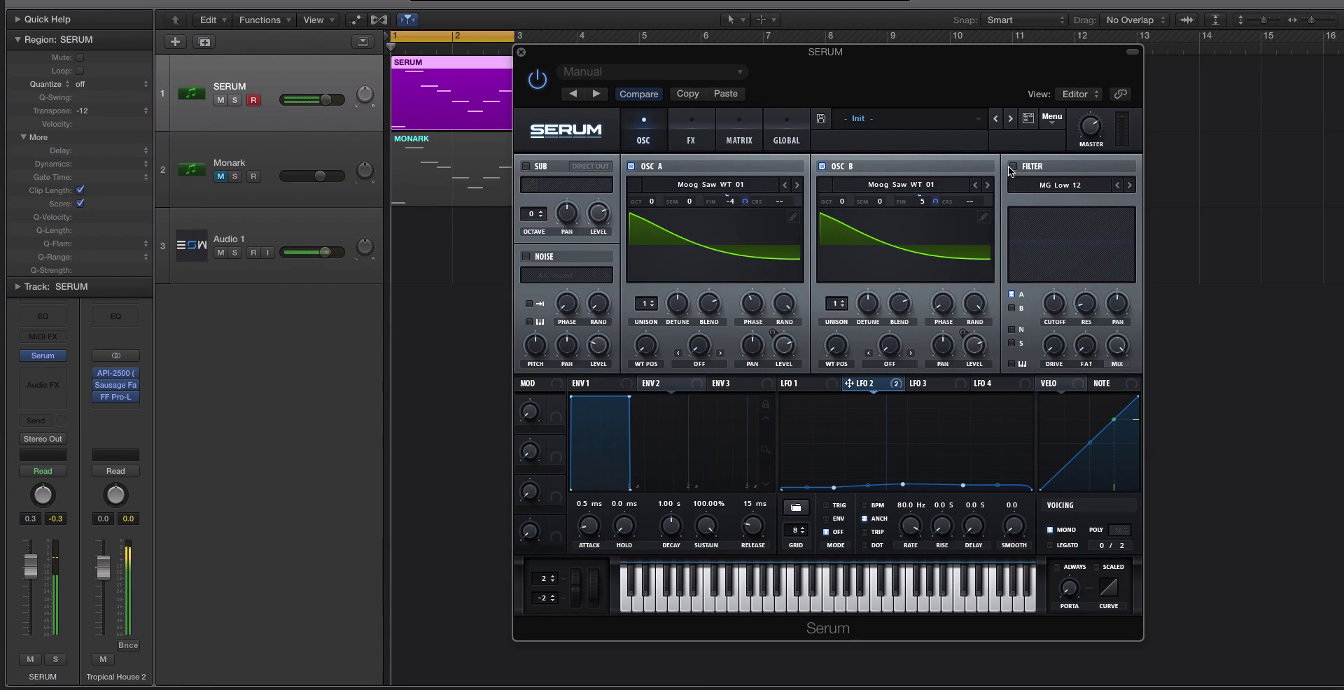
{"action": "left_click", "coordinate": [1012, 167]}
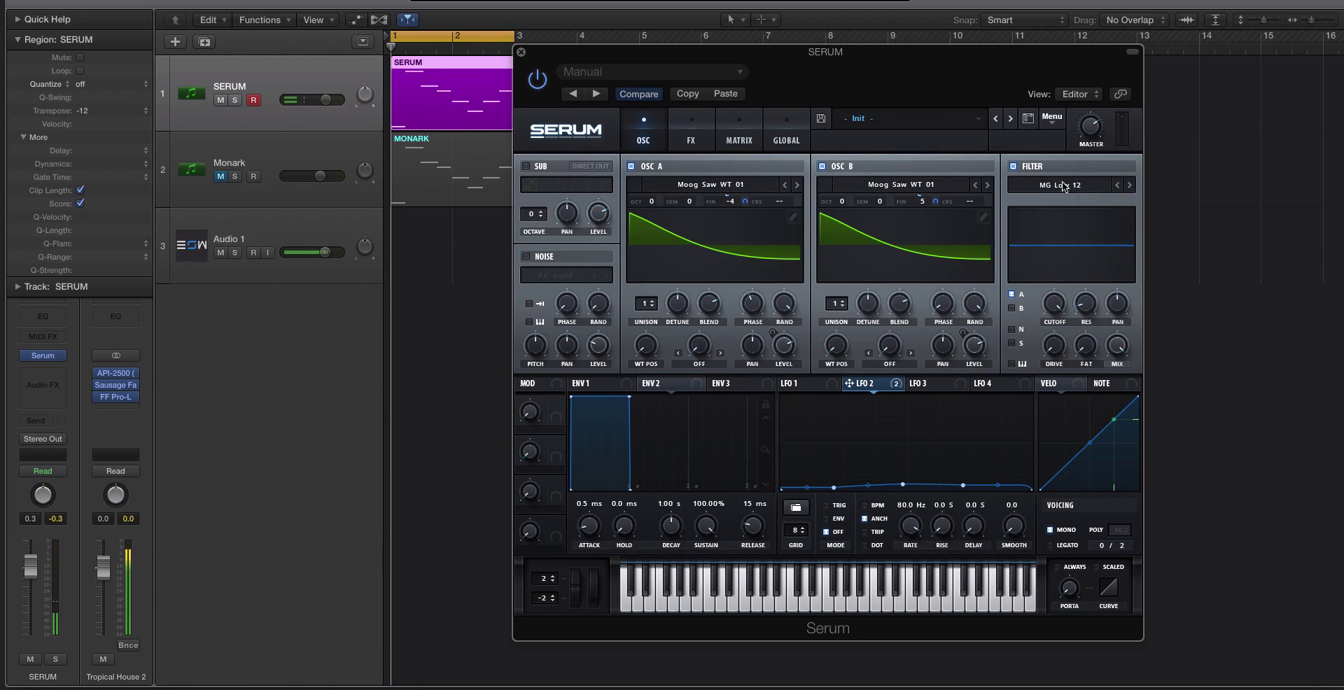
{"action": "left_click", "coordinate": [1061, 184]}
{"action": "mouse_move", "coordinate": [1064, 228]}
{"action": "mouse_move", "coordinate": [1063, 199]}
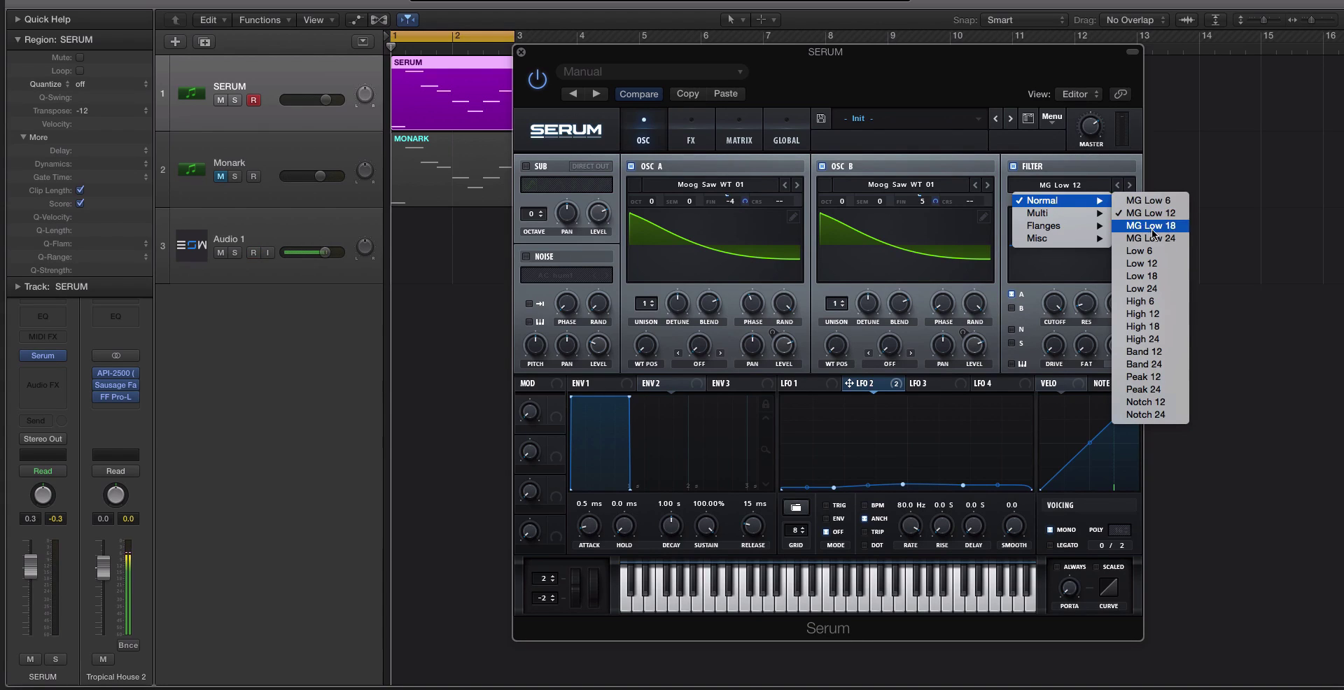
{"action": "left_click", "coordinate": [1075, 184]}
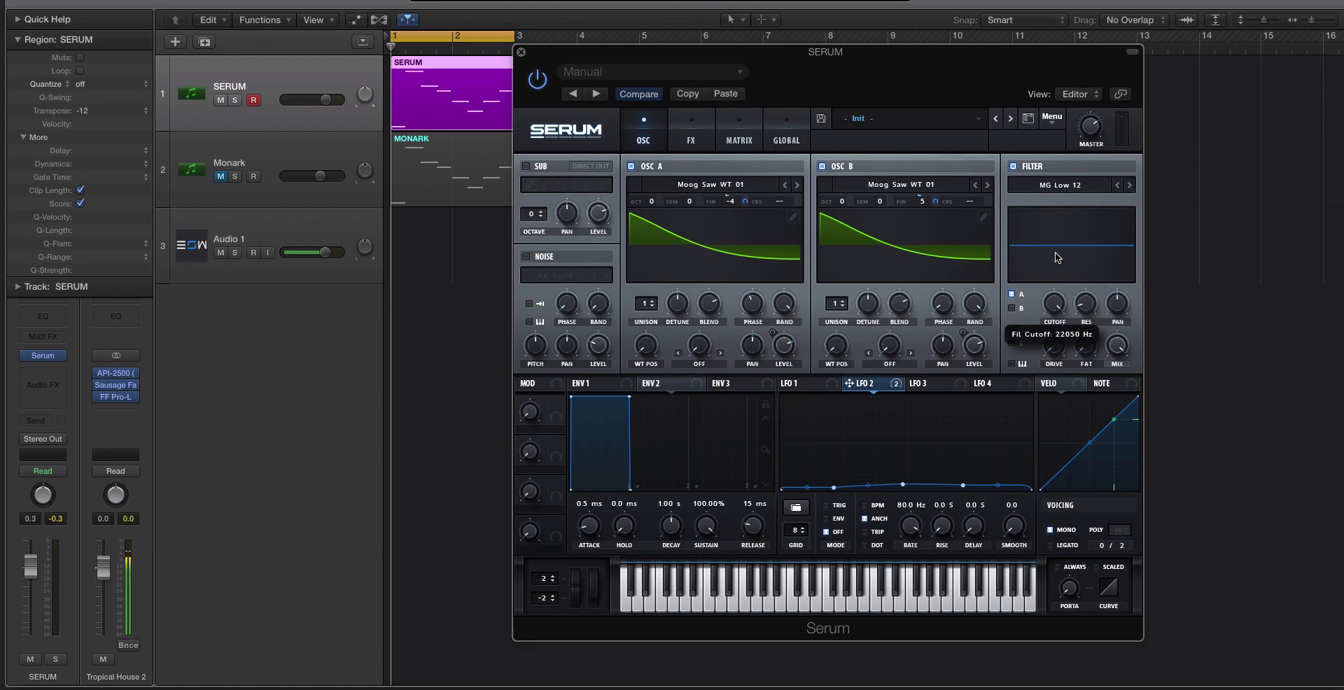
{"action": "left_click", "coordinate": [1012, 308]}
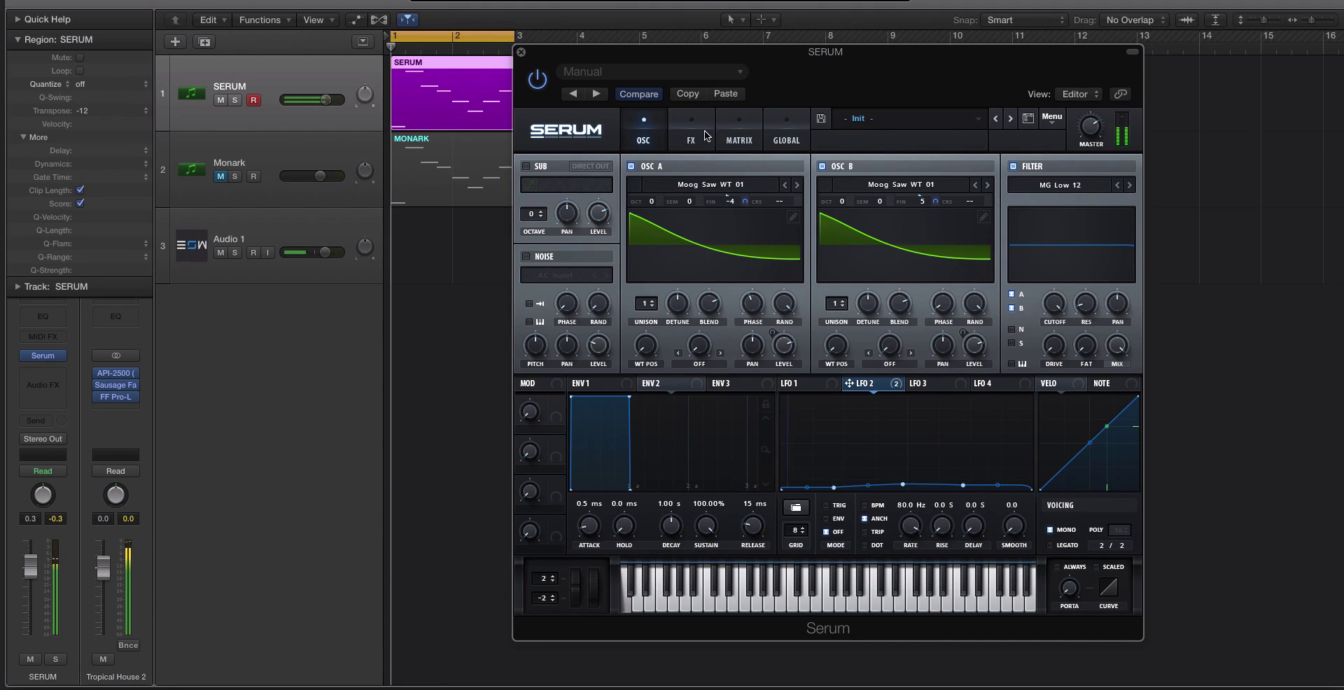
Step: In matrix row 7, route NoteOn Rand1 to Filter > Fil Driv at amount 6
{"action": "left_click", "coordinate": [734, 130]}
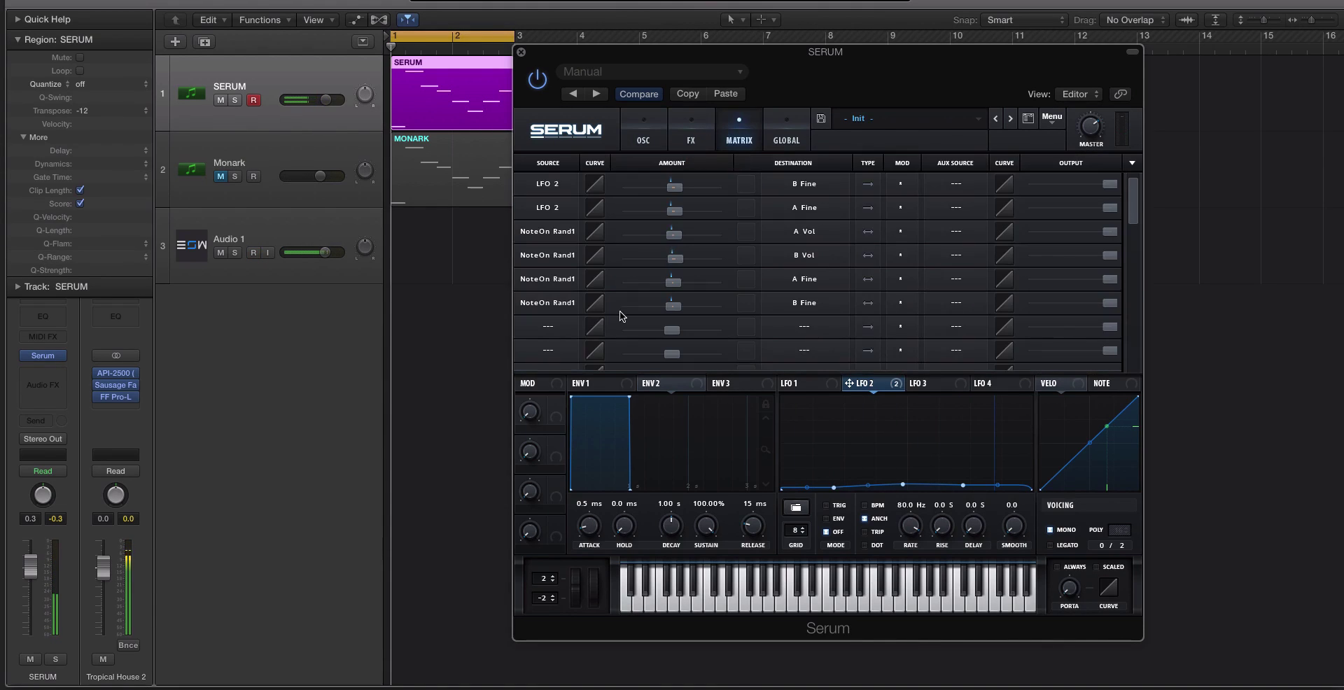
{"action": "left_click", "coordinate": [553, 328]}
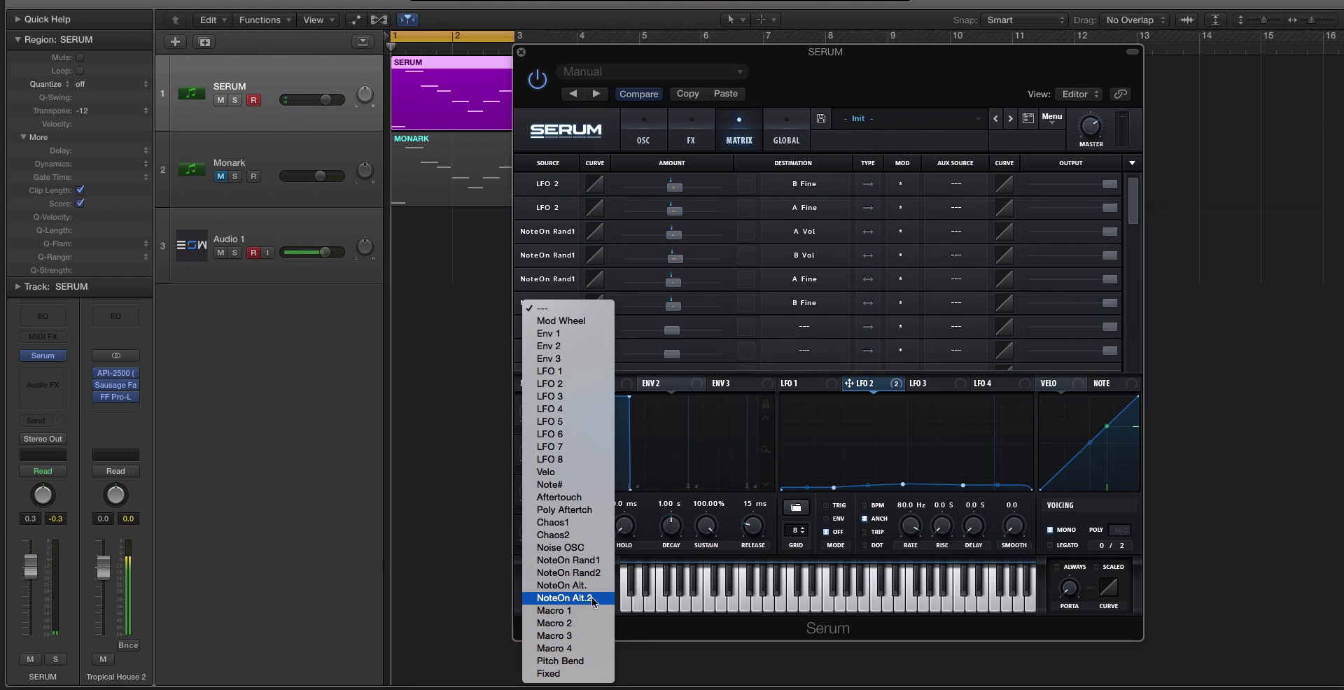
{"action": "left_click", "coordinate": [567, 560]}
{"action": "left_click", "coordinate": [801, 326]}
{"action": "mouse_move", "coordinate": [812, 345]}
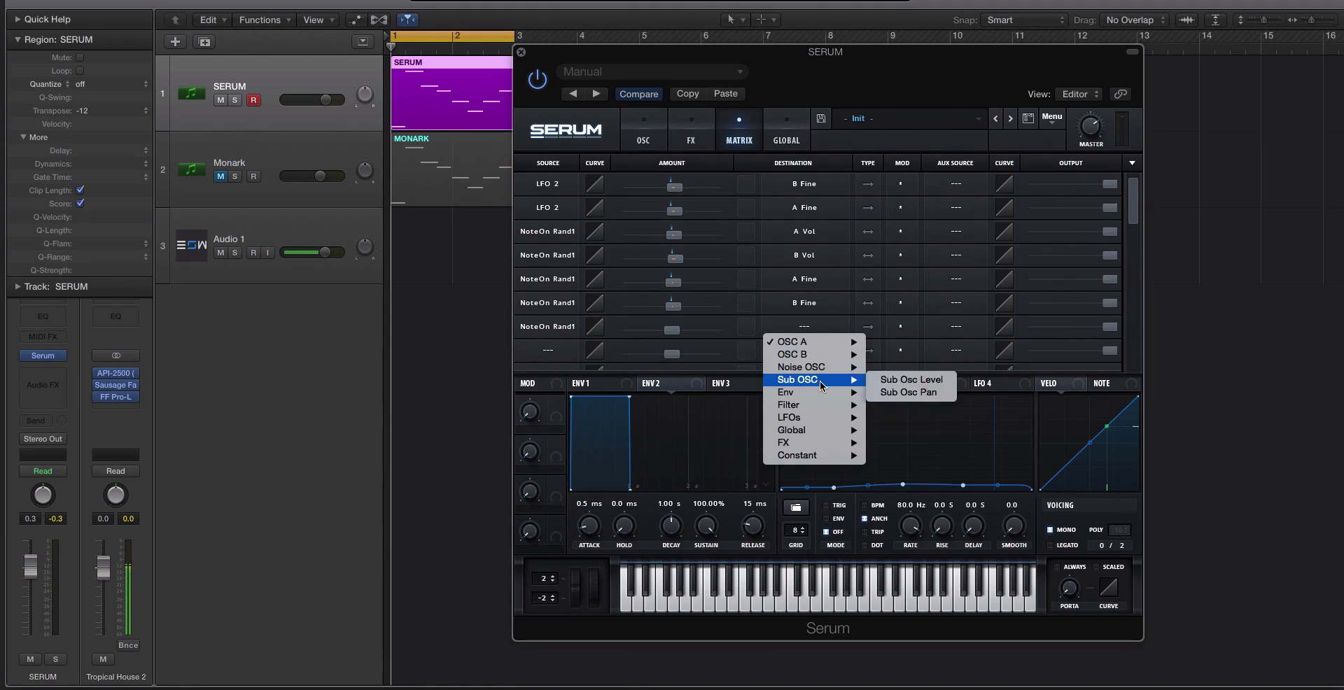
{"action": "mouse_move", "coordinate": [818, 413]}
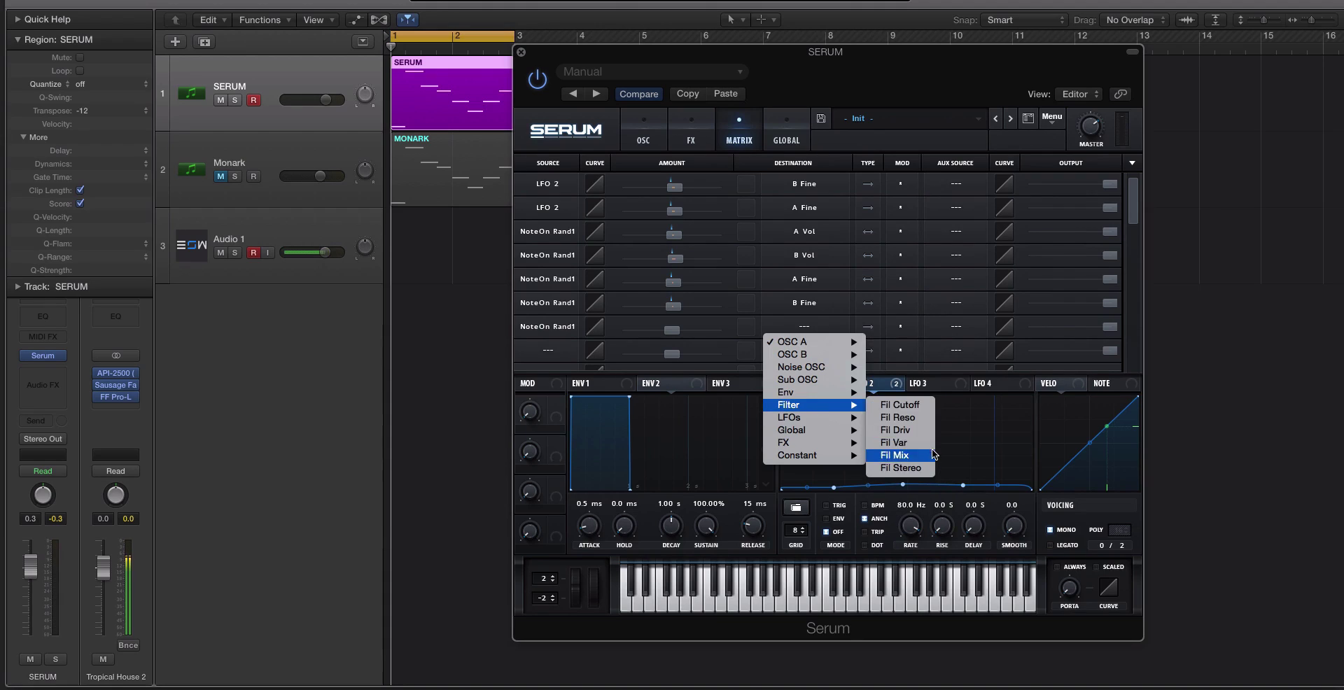
{"action": "left_click", "coordinate": [910, 429]}
{"action": "left_click_drag", "start_coordinate": [671, 330], "coordinate": [677, 334]}
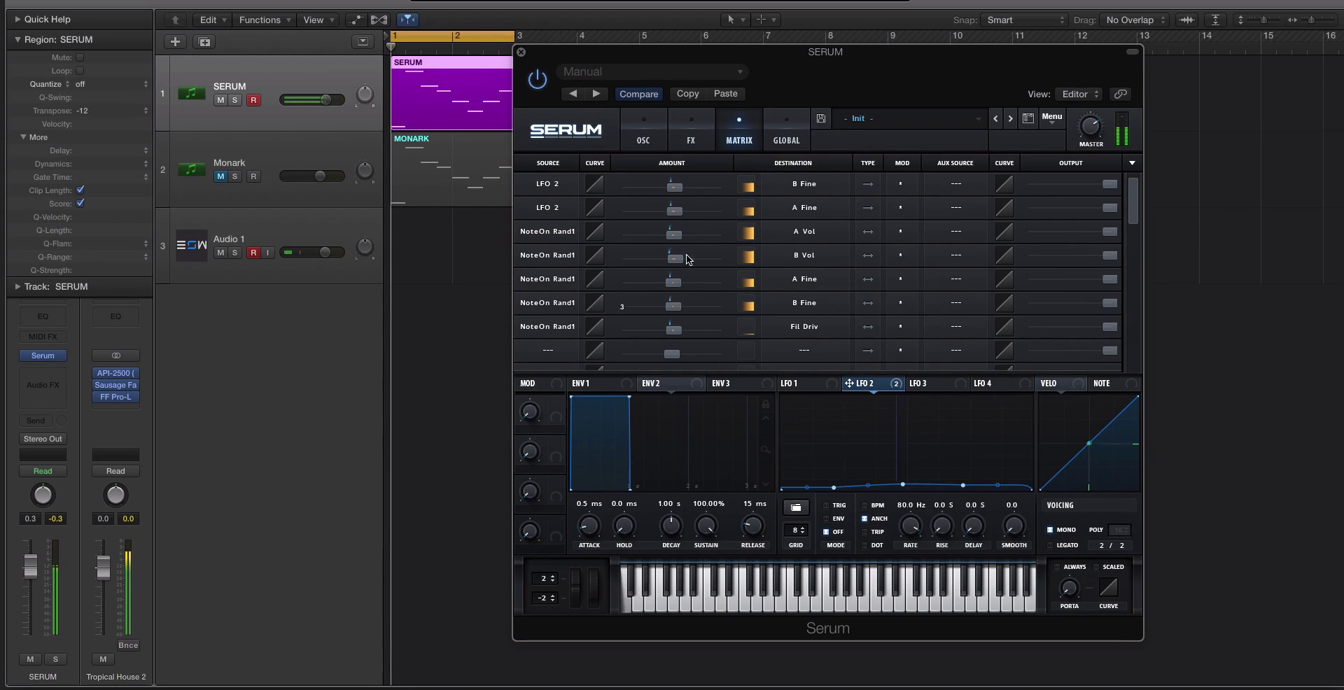
{"action": "left_click", "coordinate": [643, 134]}
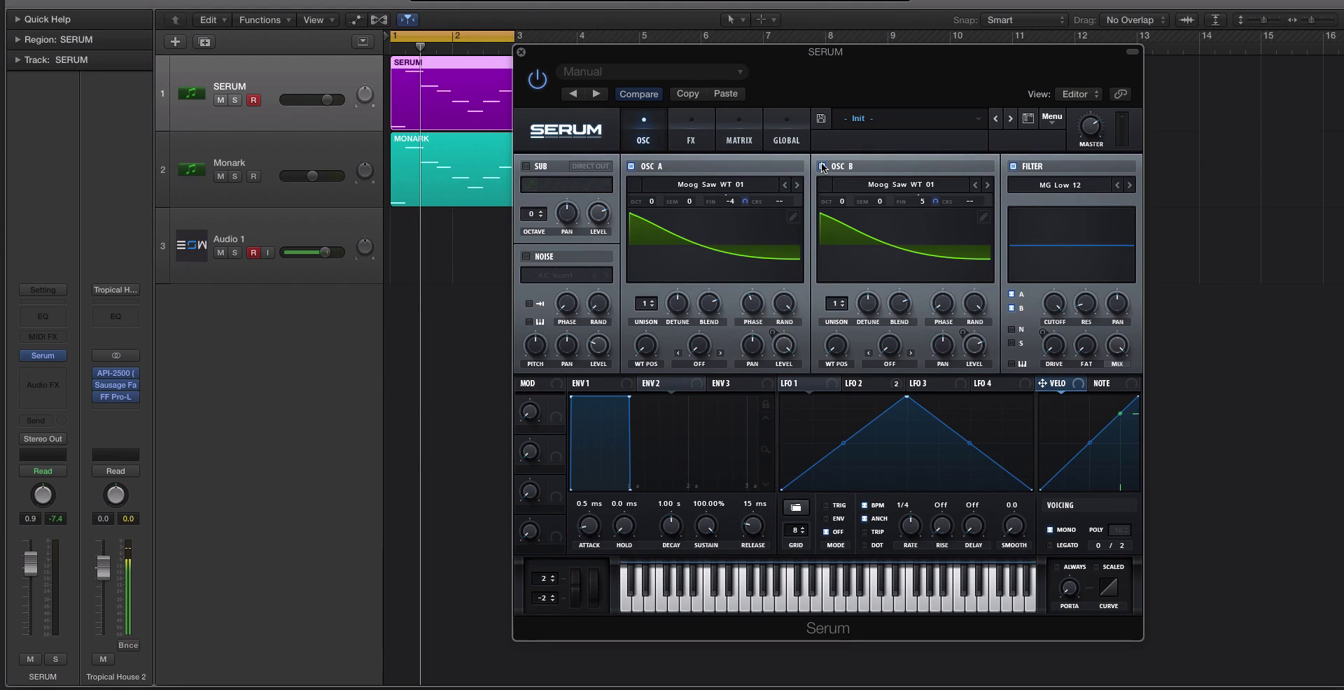
Step: Switch off oscillator B and set oscillator A's fine tune to +4 cents
{"action": "left_click", "coordinate": [822, 166]}
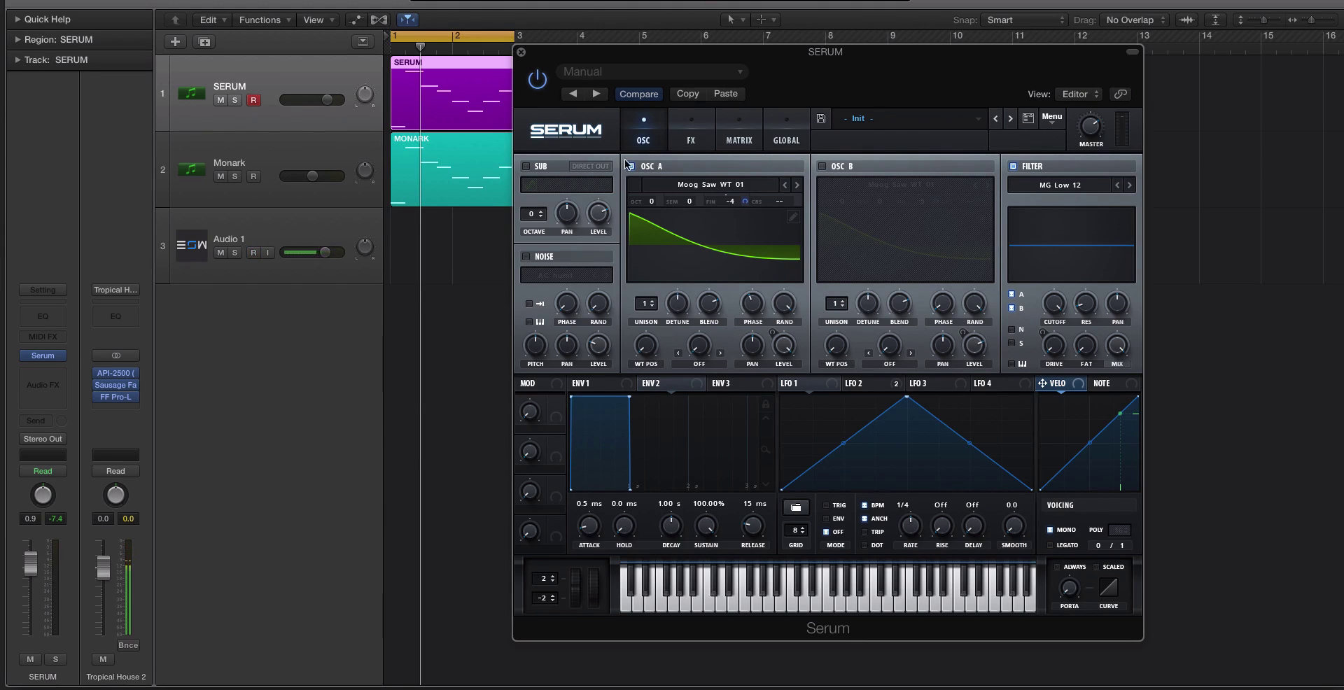
{"action": "left_click", "coordinate": [732, 204]}
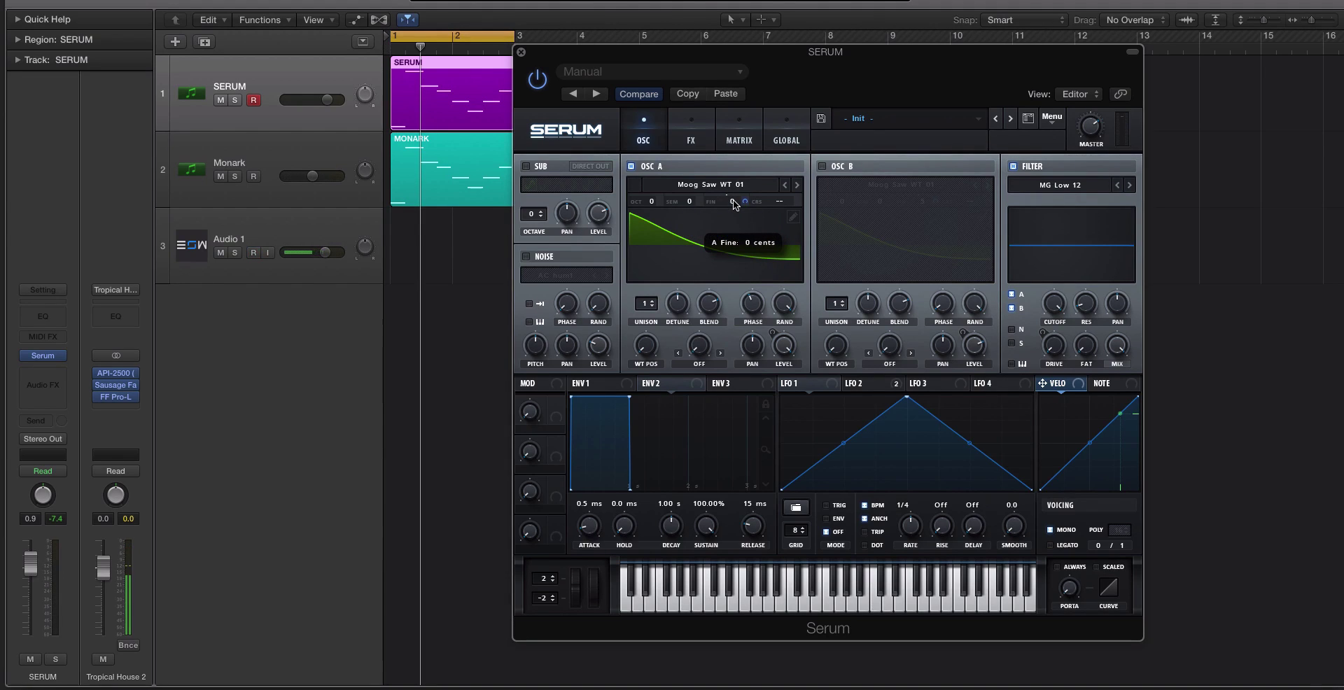
{"action": "left_click_drag", "start_coordinate": [741, 205], "coordinate": [748, 199]}
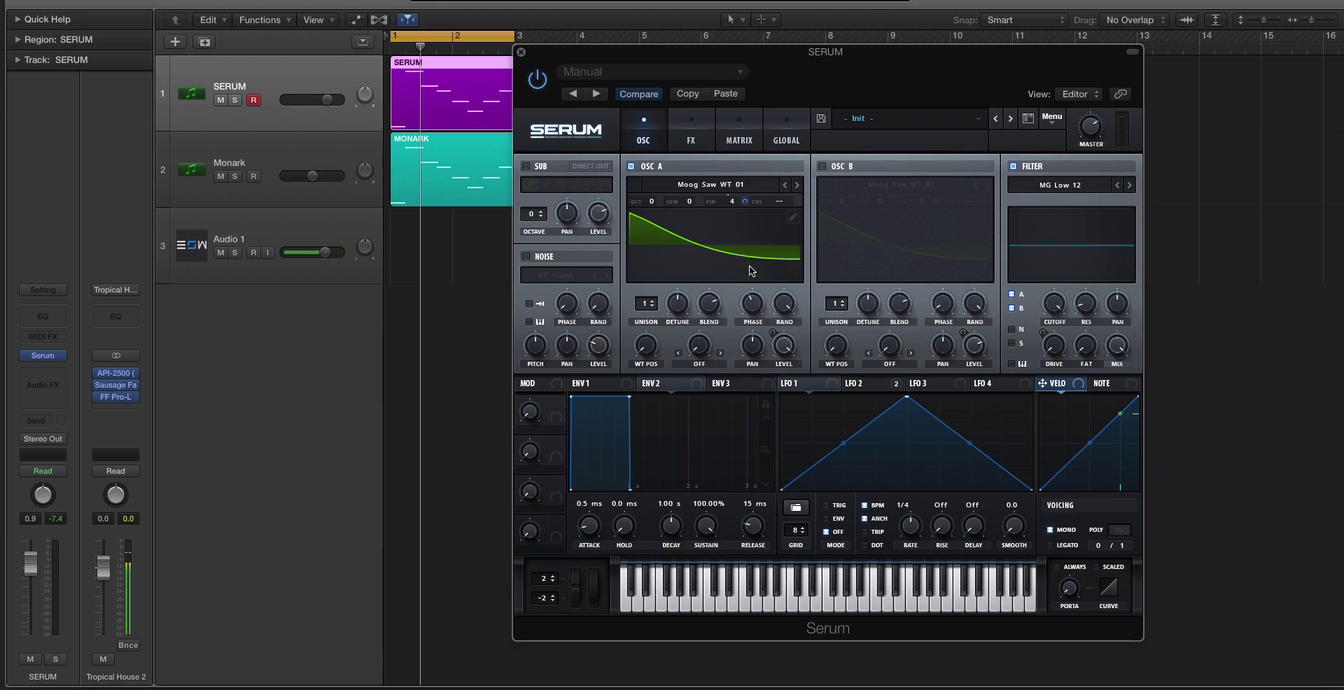
Step: Assign LFO 2 to oscillator A's fine tune at depth 12 and check the matrix
{"action": "left_click", "coordinate": [863, 383]}
{"action": "left_click", "coordinate": [744, 194]}
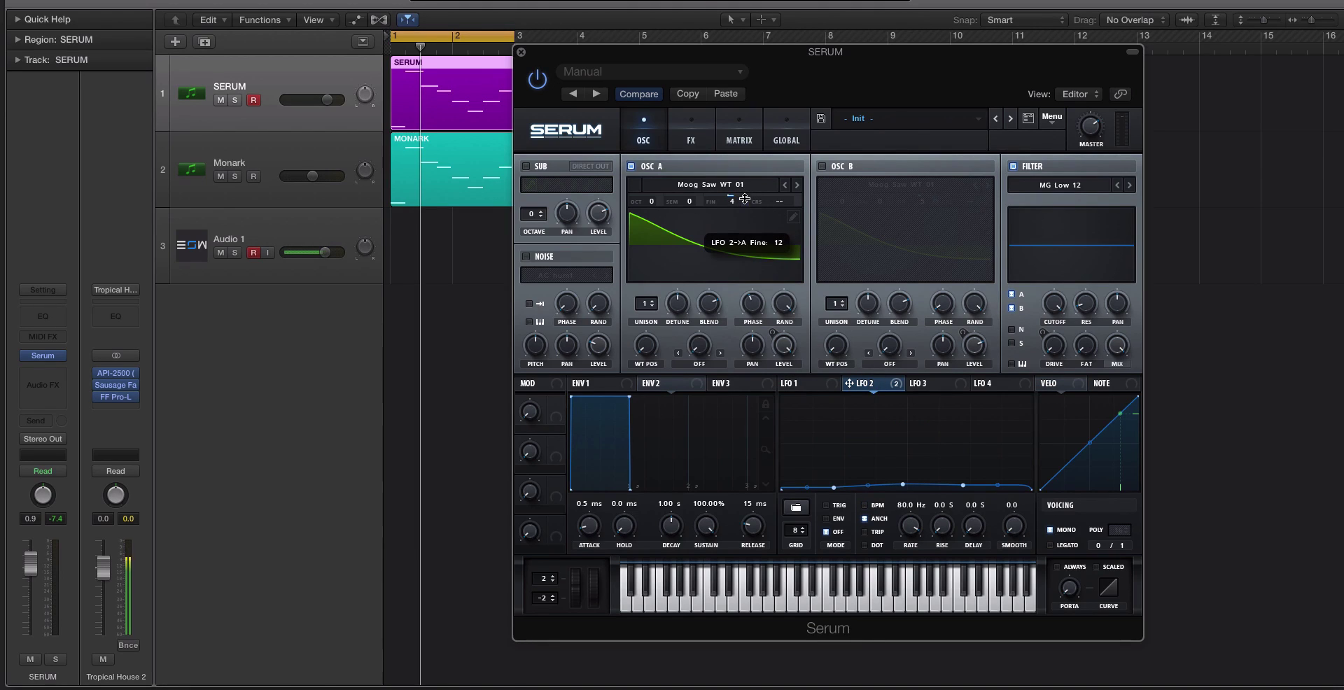
{"action": "left_click_drag", "start_coordinate": [744, 198], "coordinate": [744, 199]}
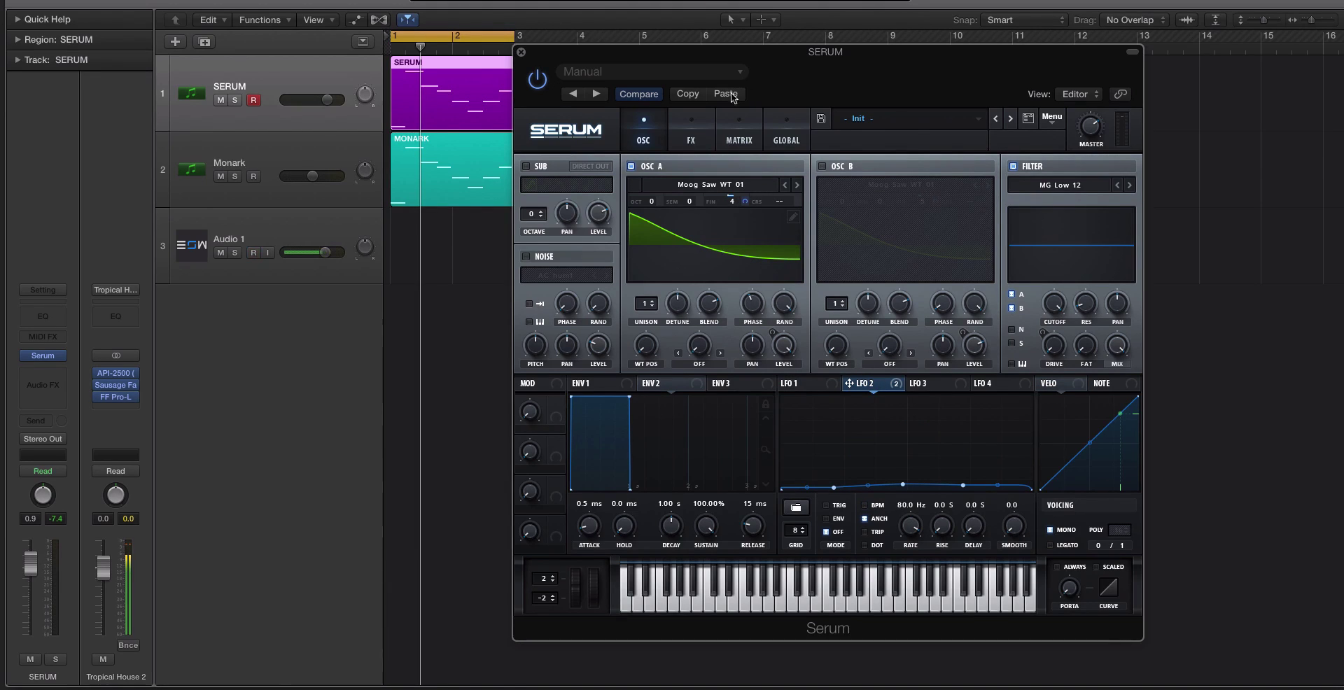
{"action": "left_click", "coordinate": [678, 134]}
{"action": "left_click", "coordinate": [741, 137]}
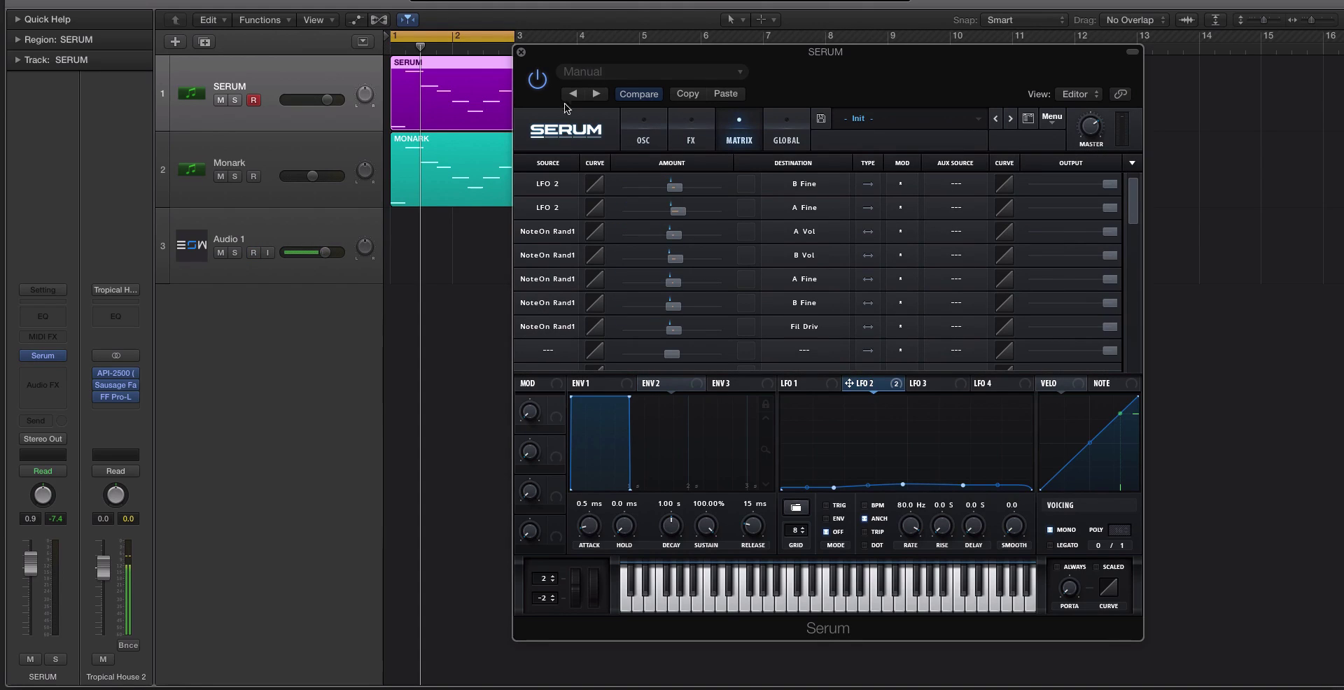
Step: Close Serum, play the loop, and alternate between the Monark and SERUM tracks
{"action": "left_click", "coordinate": [520, 52]}
{"action": "left_click", "coordinate": [325, 162]}
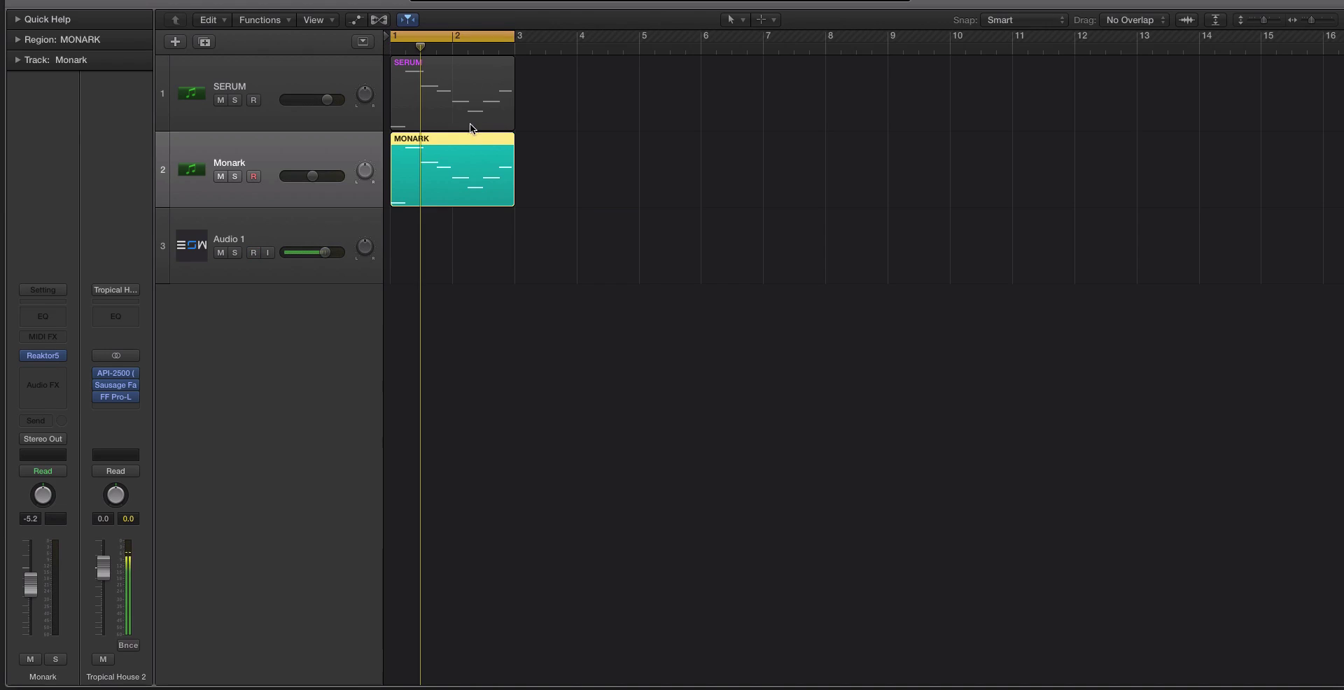
{"action": "key", "text": "space"}
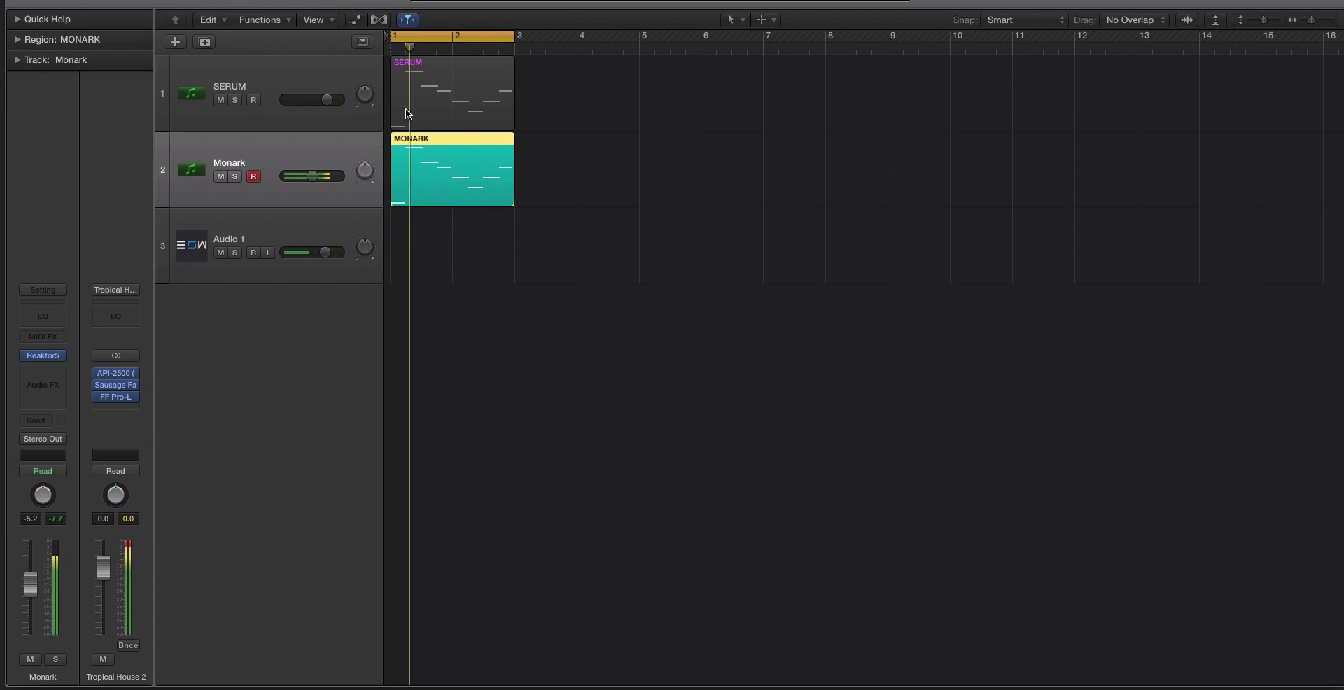
{"action": "left_click", "coordinate": [309, 83]}
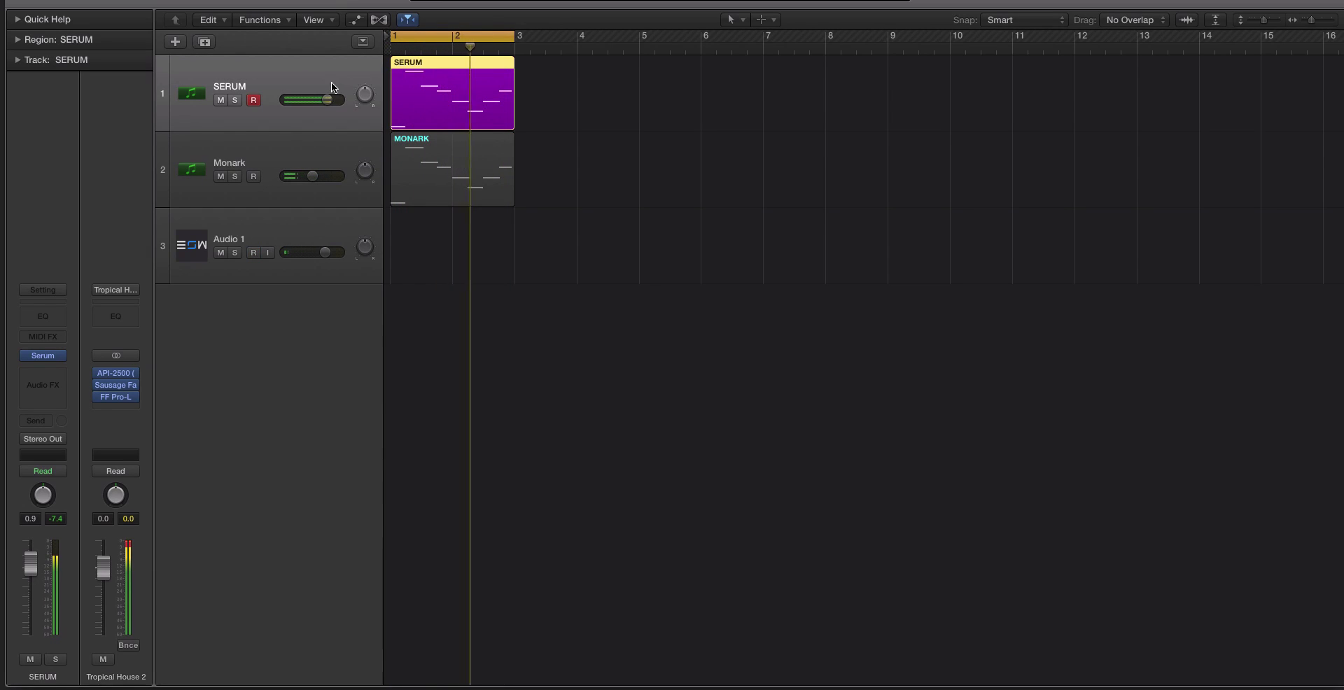
{"action": "left_click", "coordinate": [428, 143]}
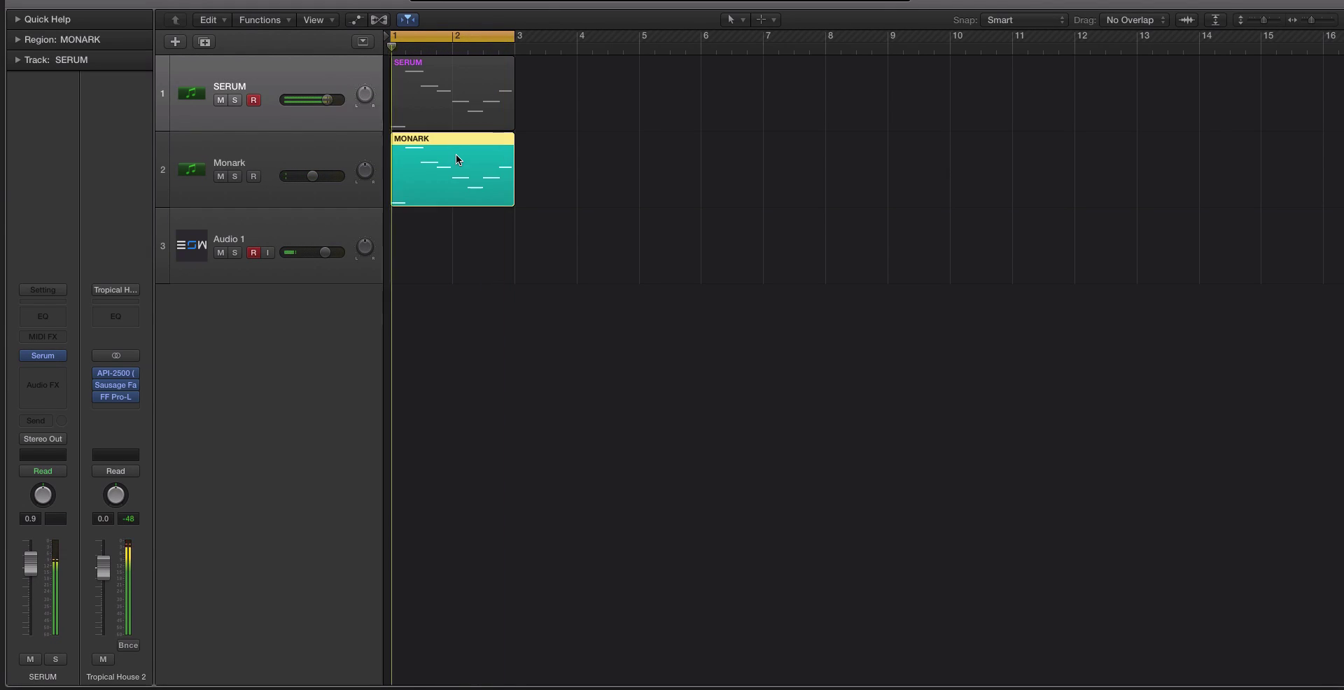
{"action": "left_click", "coordinate": [434, 105]}
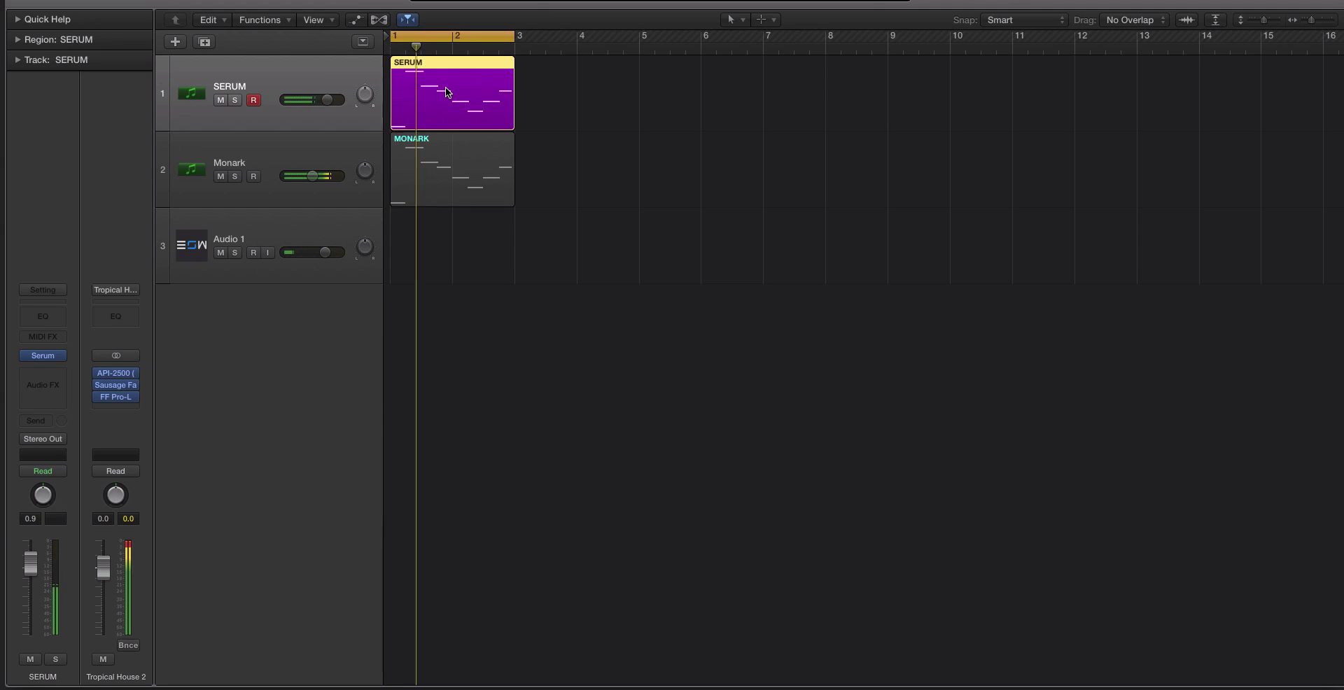
Step: Reopen the Serum plugin from the SERUM channel strip's instrument slot
{"action": "left_click", "coordinate": [42, 355]}
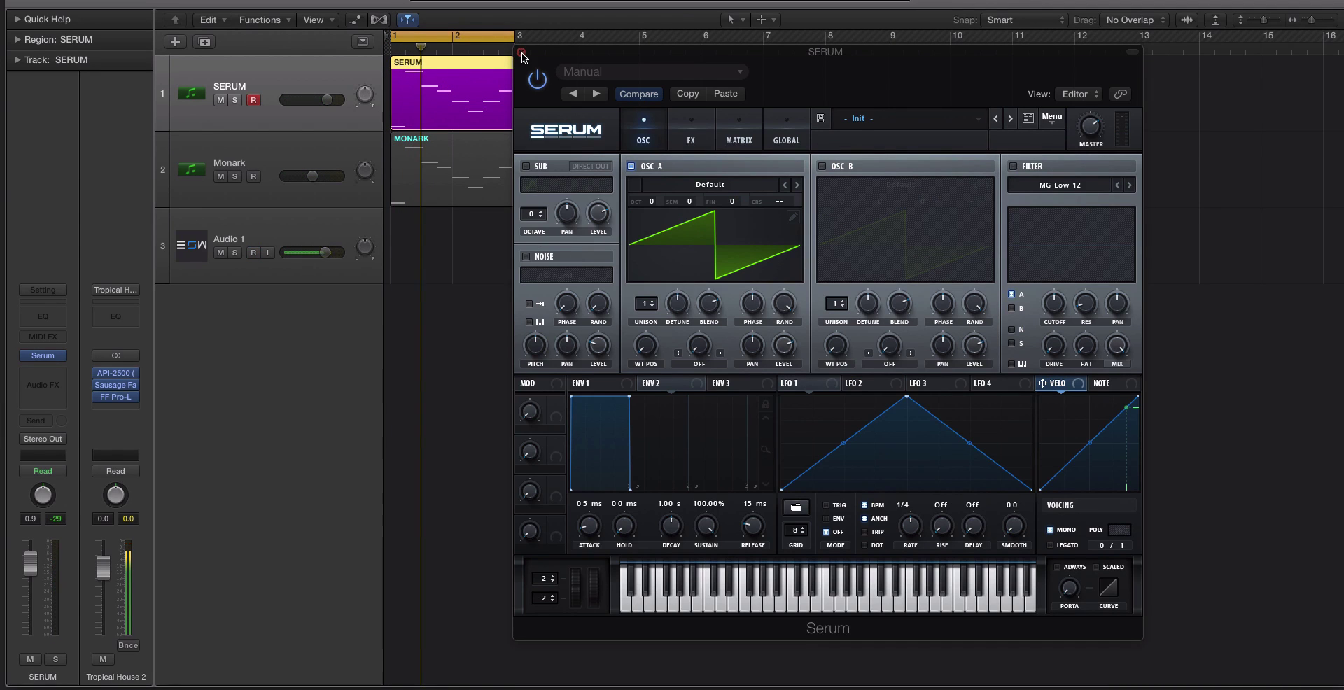